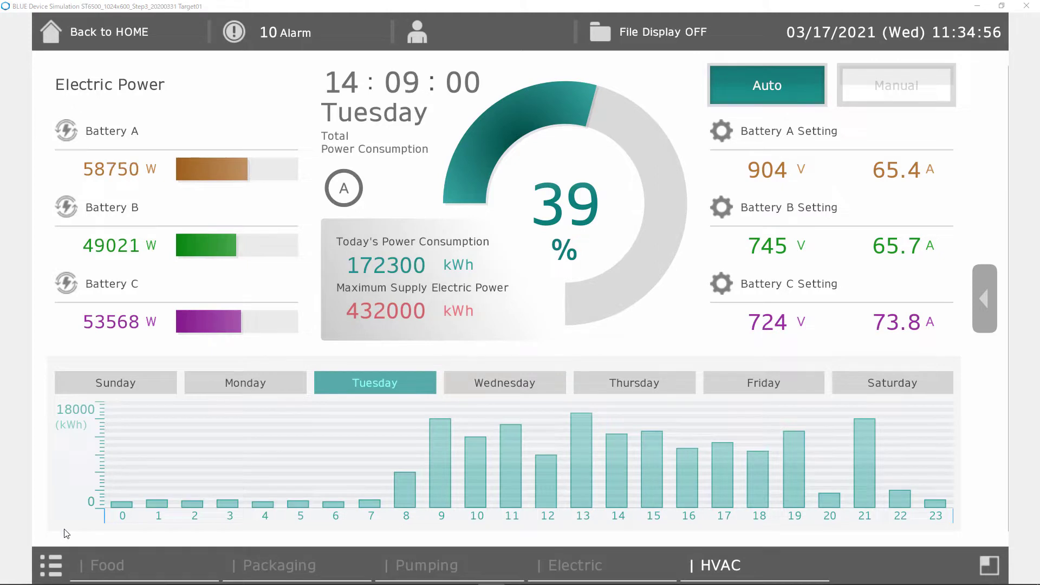
# Cycle the dashboard through Day Mode (Green), Day Mode (Normal), Night Mode (Blue, Normal, Dark) and Alarm Mode (Normal).
pyautogui.click(49, 570)
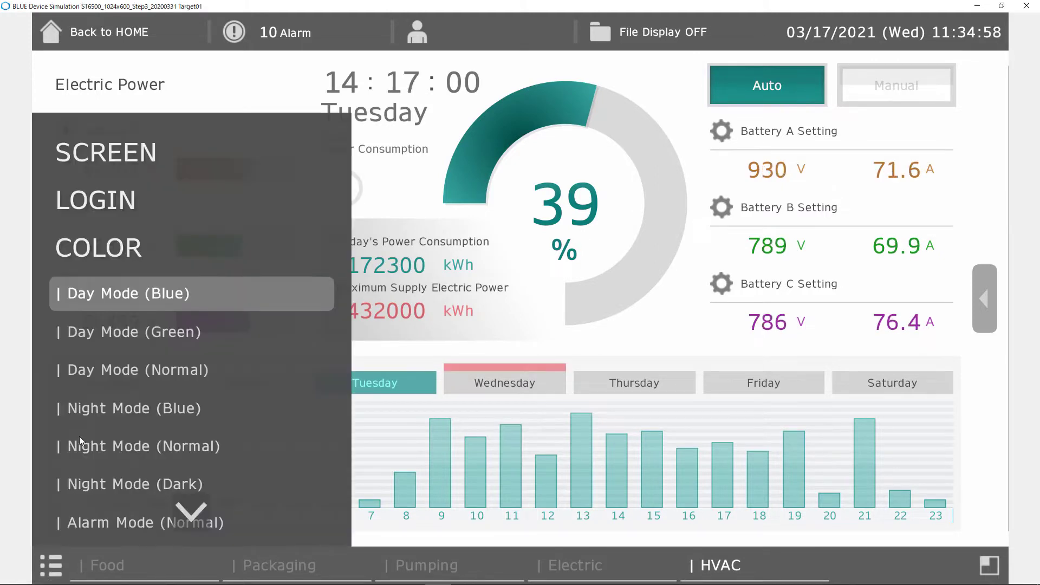
pyautogui.click(106, 337)
pyautogui.click(104, 368)
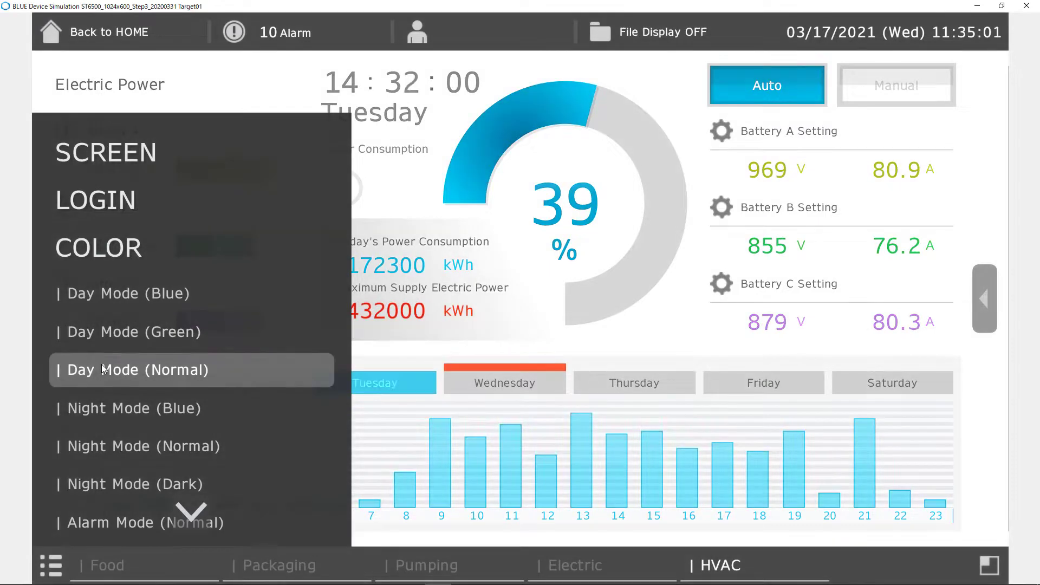
pyautogui.click(104, 409)
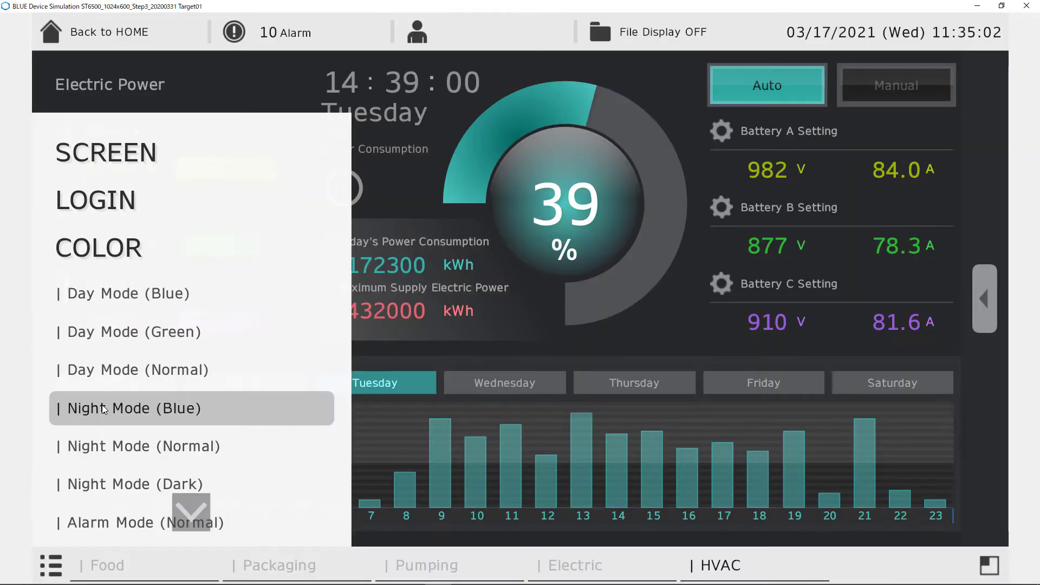
pyautogui.click(101, 448)
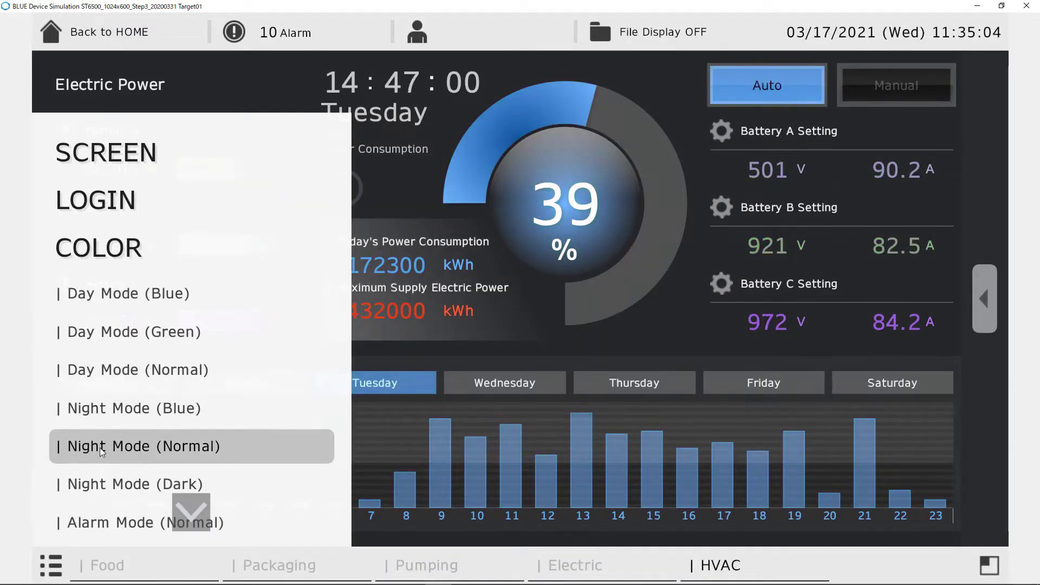
pyautogui.click(101, 486)
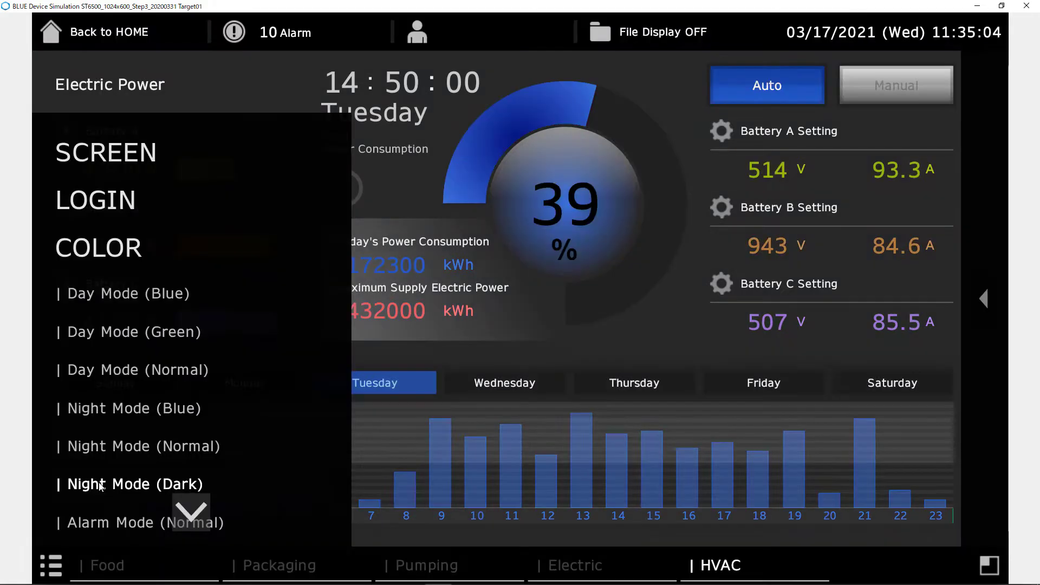
pyautogui.click(101, 525)
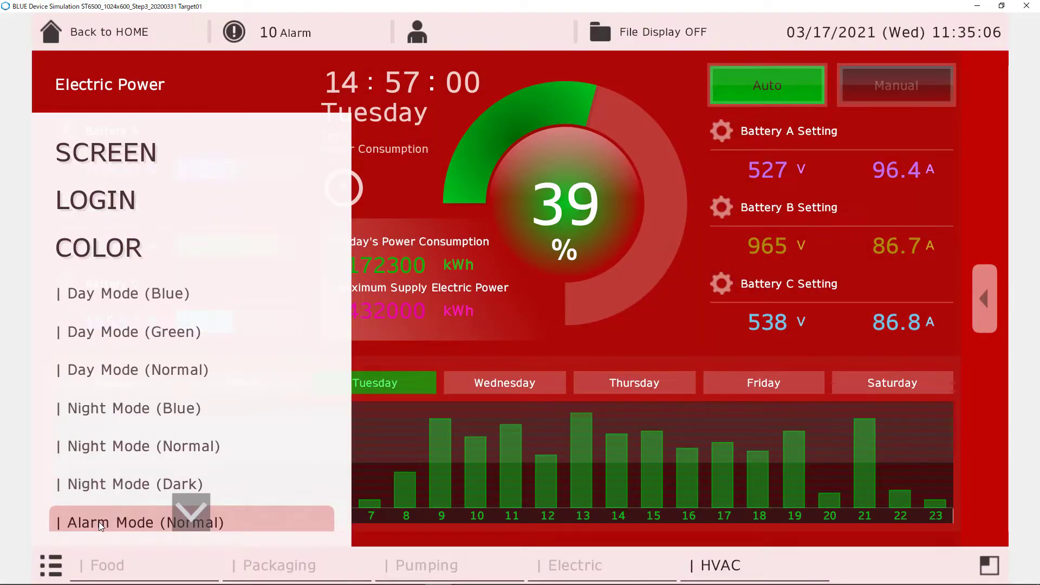
# Switch the dashboard to Alarm Mode (Plasma) and close the settings menu.
pyautogui.click(188, 510)
pyautogui.click(129, 373)
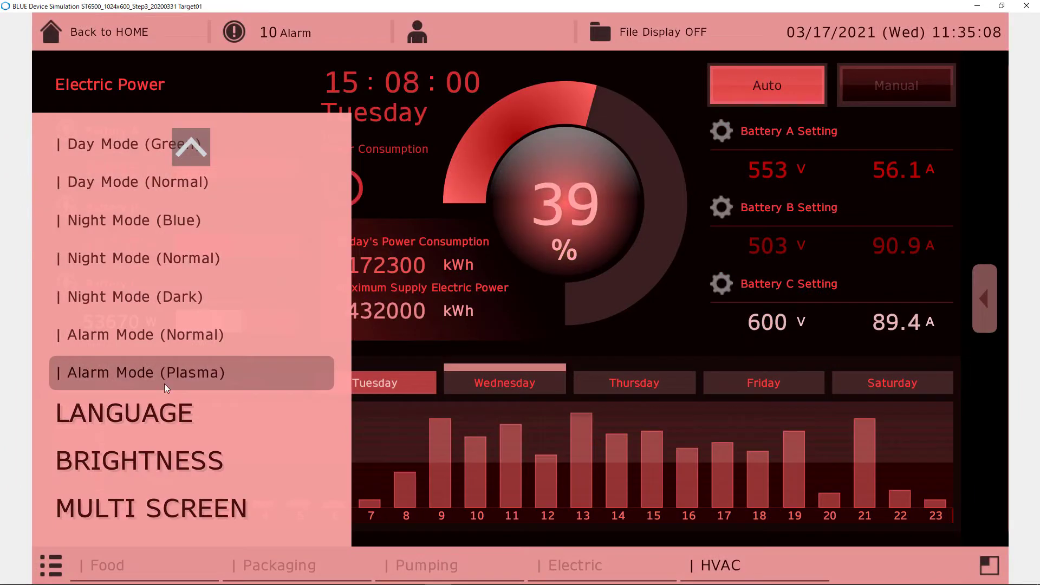
pyautogui.scroll(5, 188, 399)
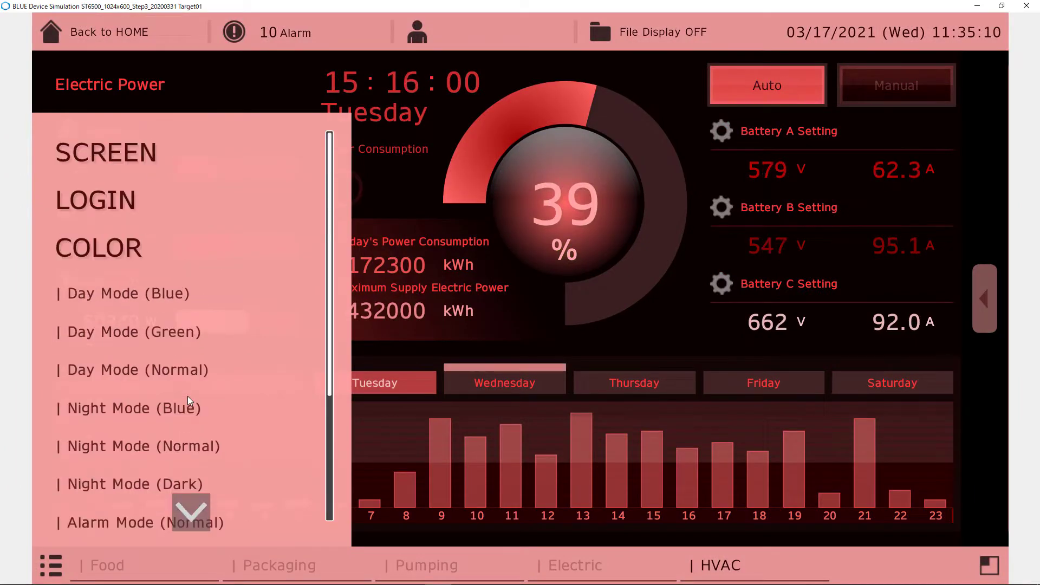
pyautogui.click(50, 556)
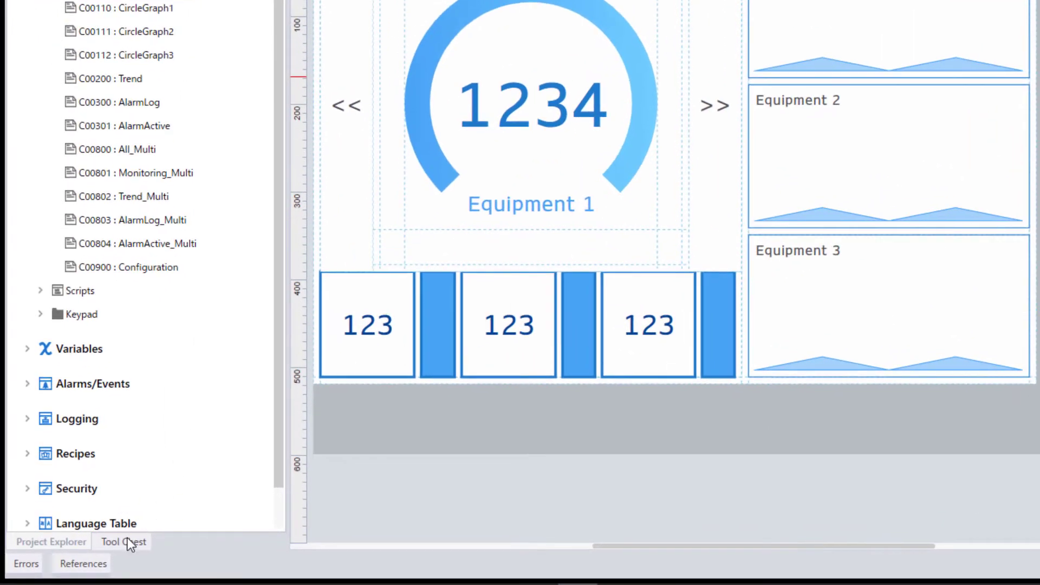
# Show the Tool Chest parts palette with the Flat theme and colour set 2 Blue-Light.
pyautogui.click(122, 541)
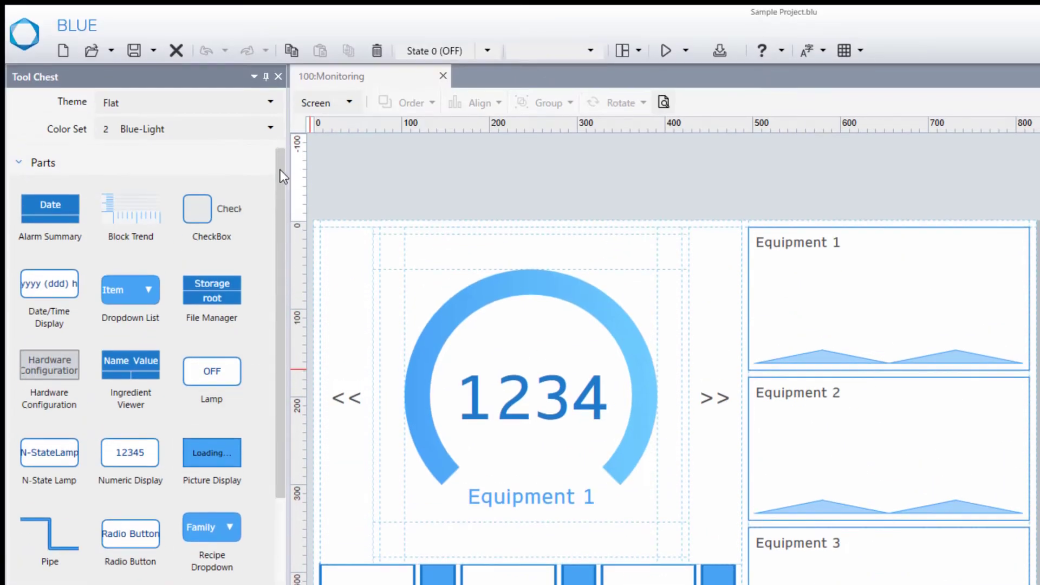
# Preview the Monitoring screen in colour sets 1 Blue-Dark, 2 Blue-Light, 3 Green-Light and 4 Green-Simple.
pyautogui.click(269, 130)
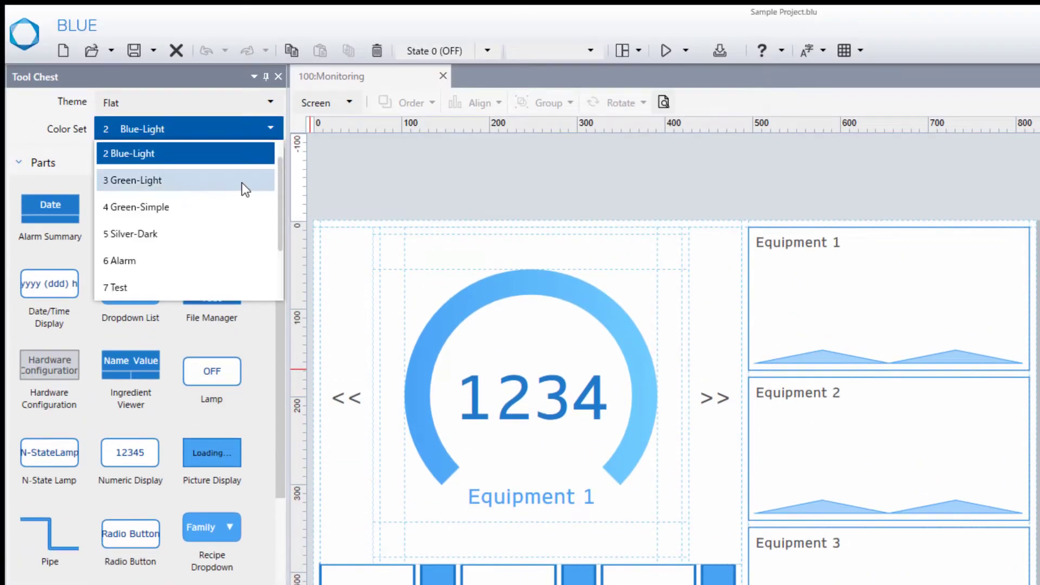
pyautogui.scroll(-2, 238, 192)
pyautogui.scroll(2, 232, 199)
pyautogui.scroll(-2, 232, 199)
pyautogui.scroll(2, 232, 199)
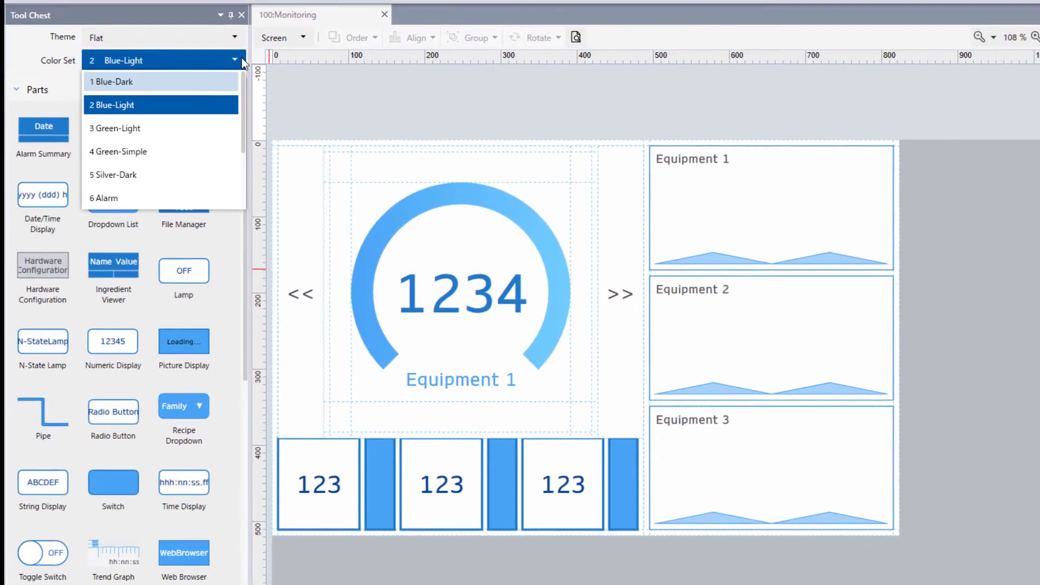
pyautogui.click(186, 82)
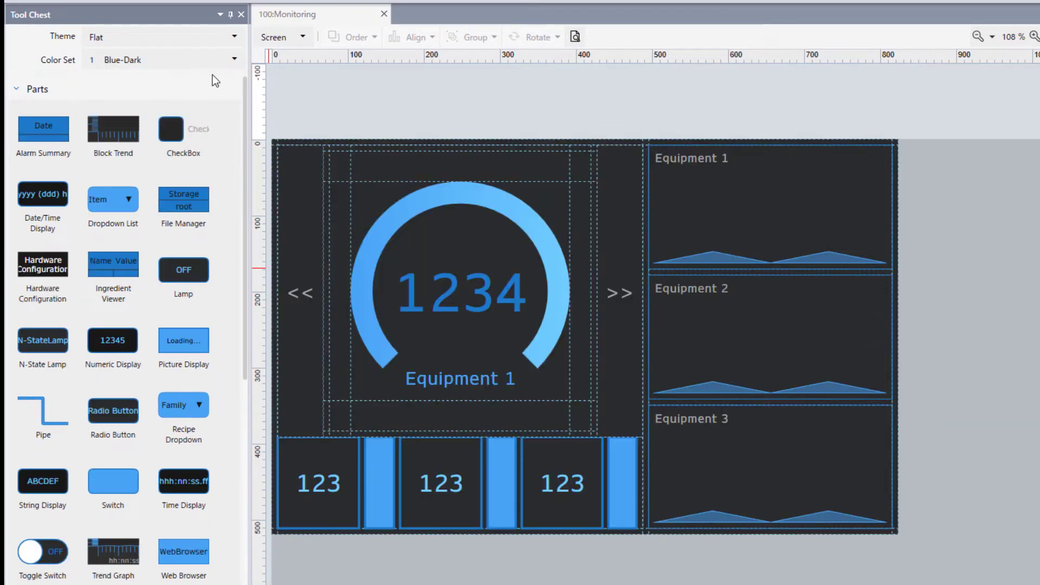
pyautogui.click(214, 69)
pyautogui.click(217, 104)
pyautogui.click(217, 63)
pyautogui.click(219, 104)
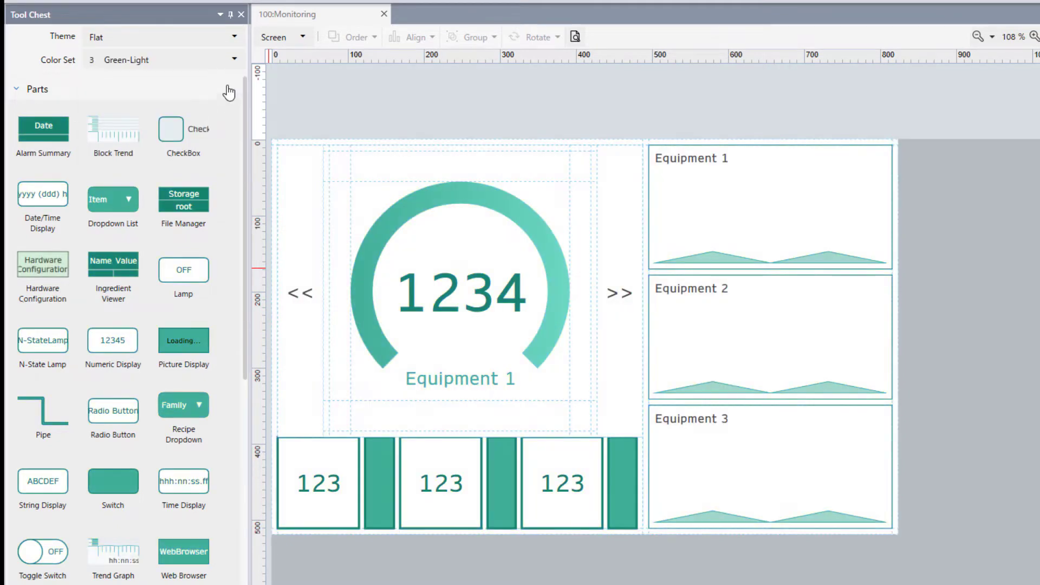
pyautogui.click(217, 63)
pyautogui.click(212, 104)
# Preview colour sets 5 Silver-Dark, 6 Alarm, 7 Test, 8 Universal, 9 Plasma and 10 High Contrast.
pyautogui.click(239, 62)
pyautogui.click(216, 104)
pyautogui.click(206, 62)
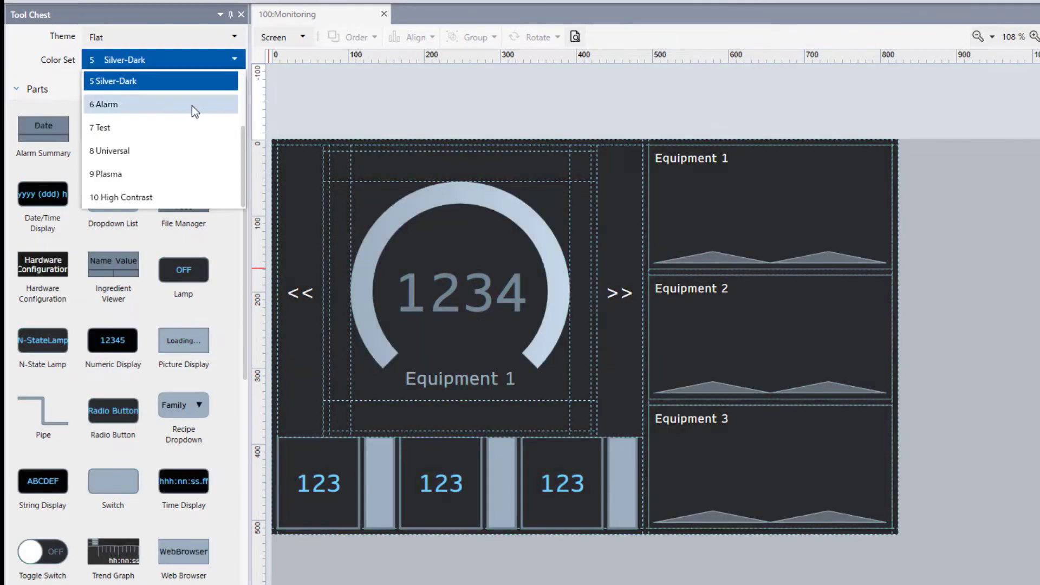
pyautogui.click(192, 104)
pyautogui.click(197, 62)
pyautogui.click(197, 127)
pyautogui.click(230, 60)
pyautogui.click(173, 152)
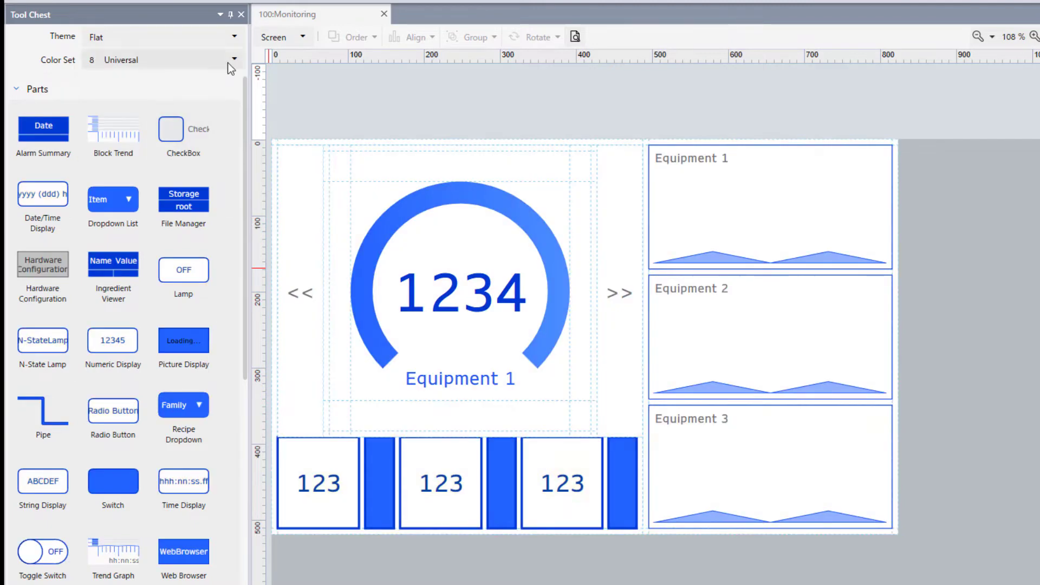
pyautogui.click(231, 61)
pyautogui.click(217, 174)
pyautogui.click(222, 61)
pyautogui.click(172, 191)
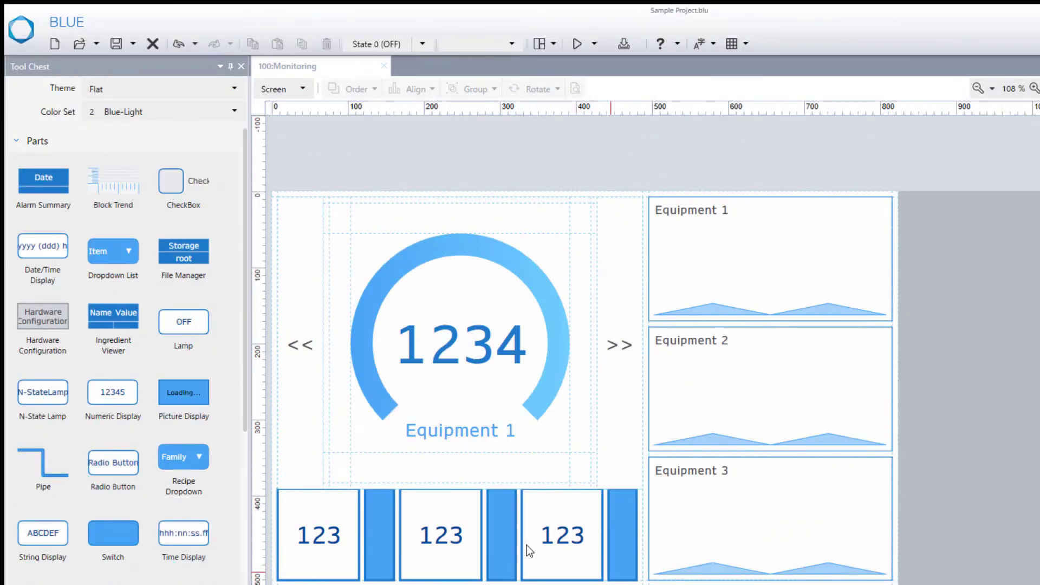
# Select Switch1 and show its Release Fill value, colour ID:3, in the colour-ID palette.
pyautogui.moveTo(106, 534); pyautogui.dragTo(614, 288)
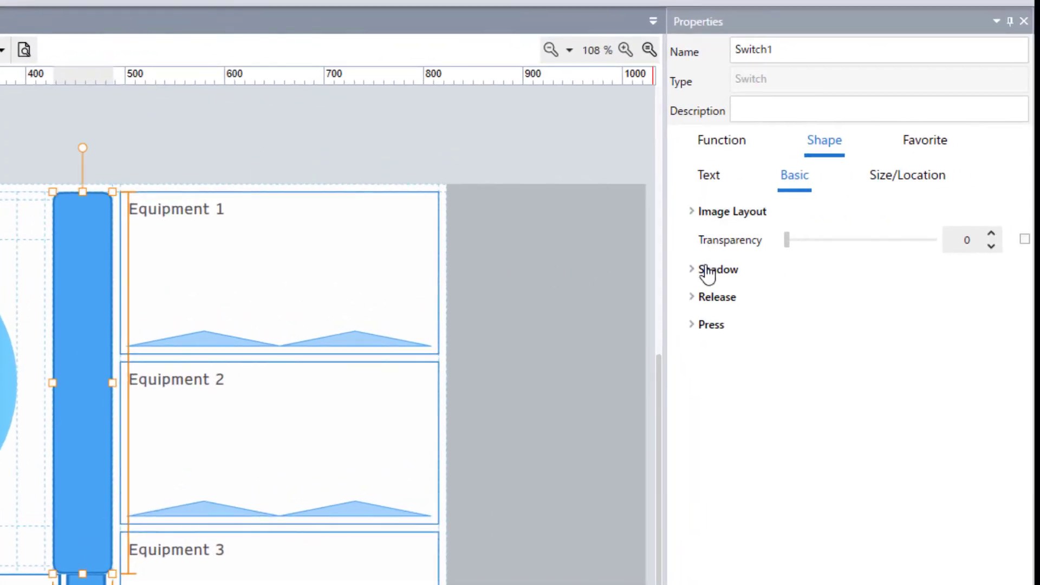
pyautogui.click(694, 300)
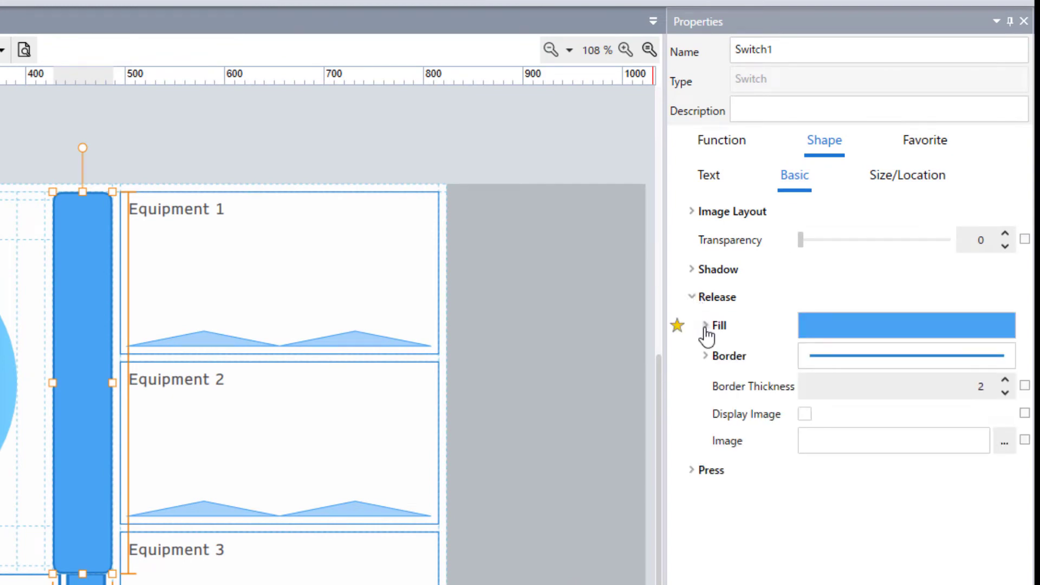
pyautogui.click(705, 325)
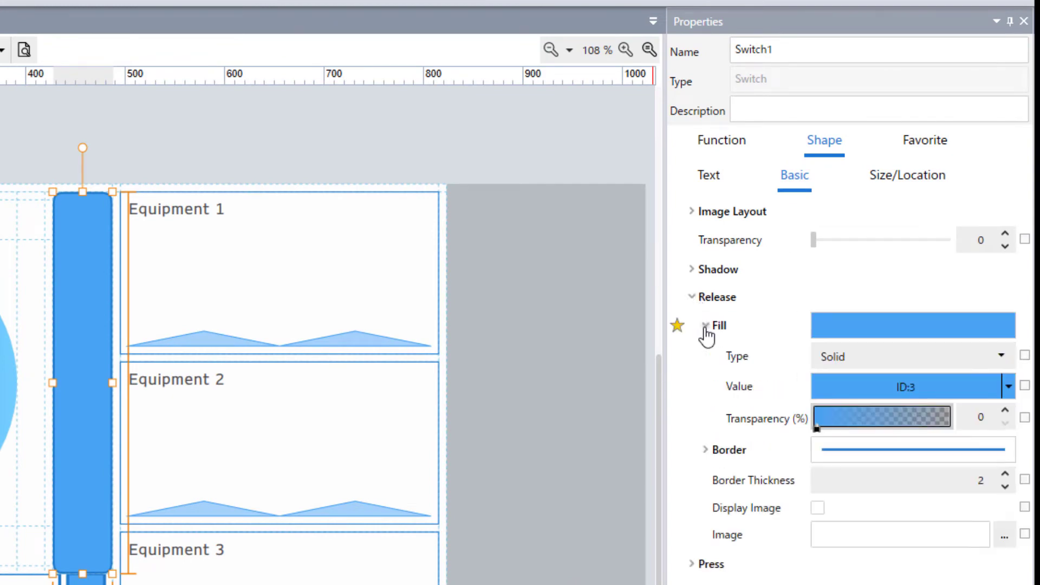
pyautogui.click(1007, 387)
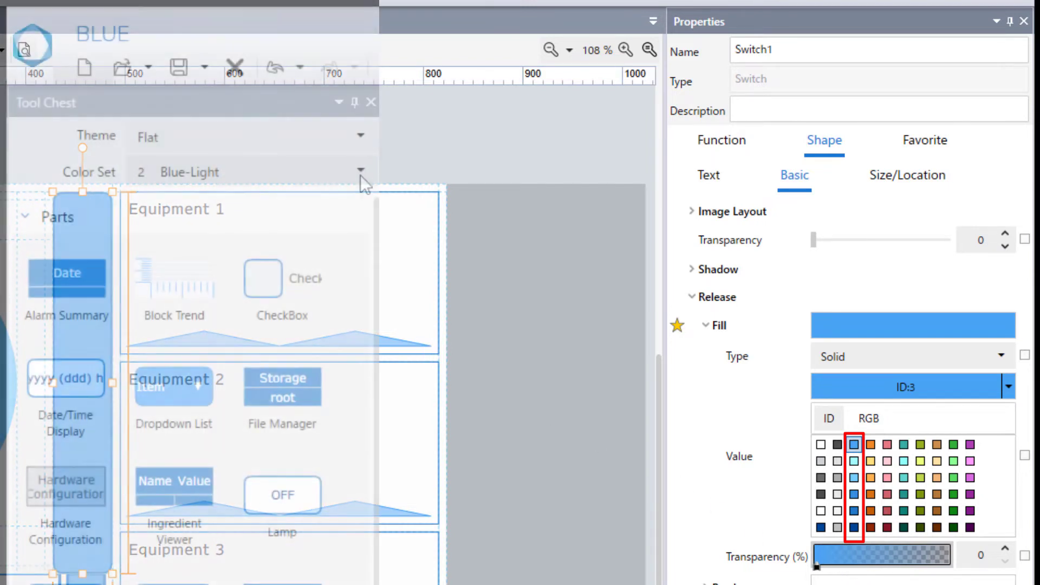
pyautogui.click(360, 174)
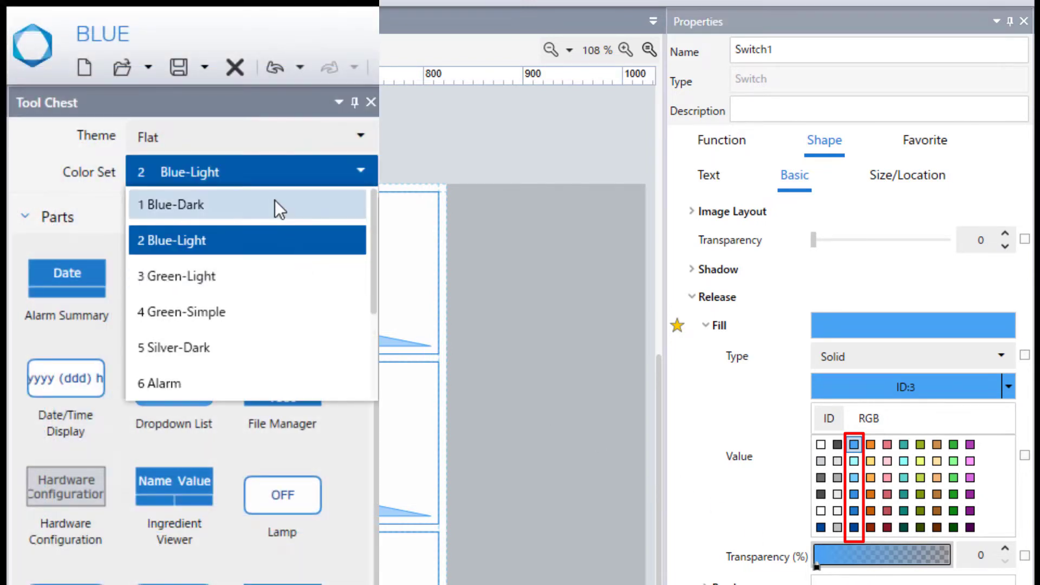
# Apply colour sets 1 Blue-Dark, 5 Silver-Dark, 6 Alarm and 7 Test in turn.
pyautogui.click(278, 208)
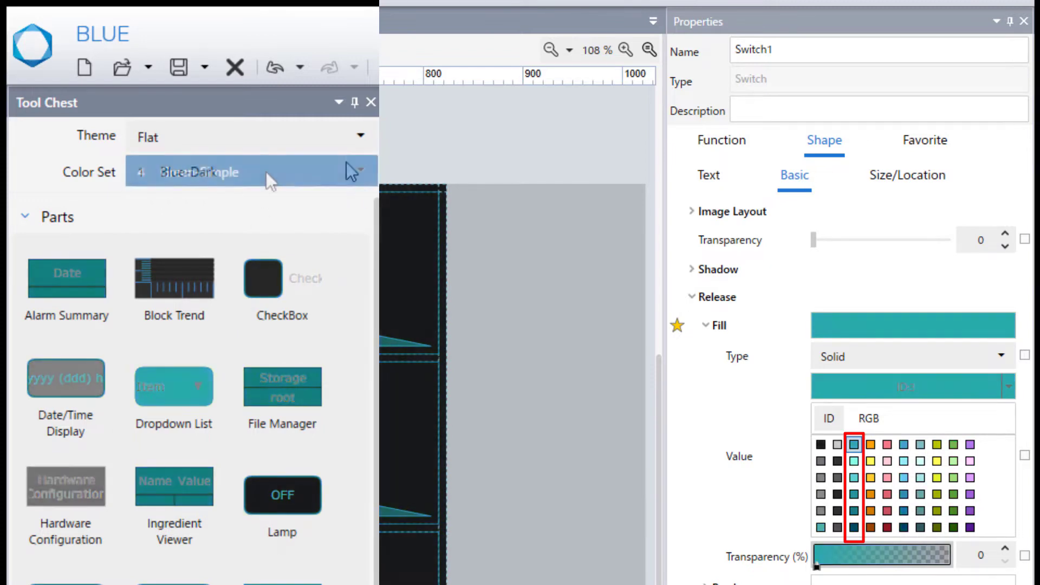
pyautogui.click(265, 172)
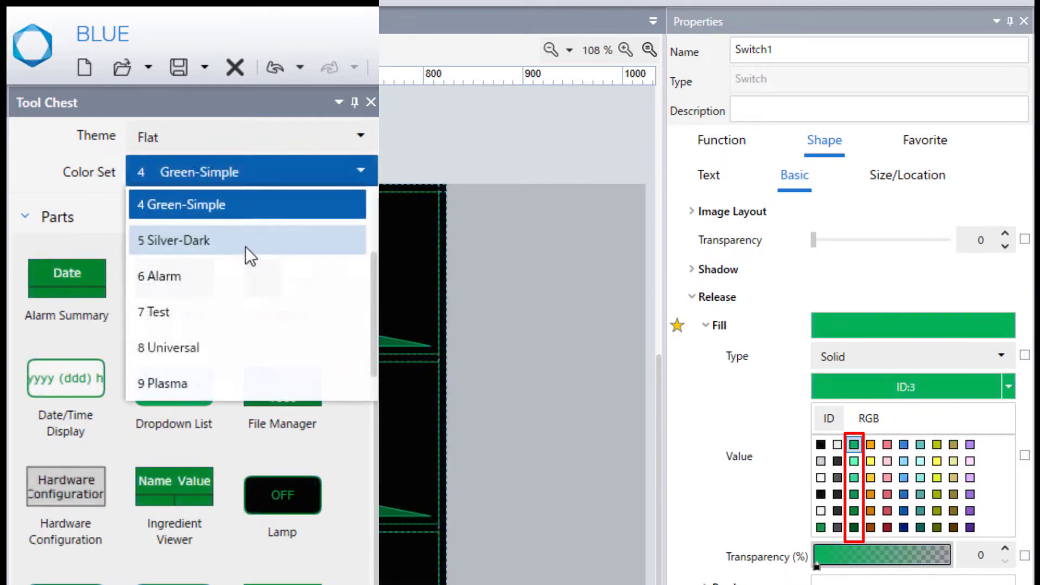
pyautogui.click(245, 245)
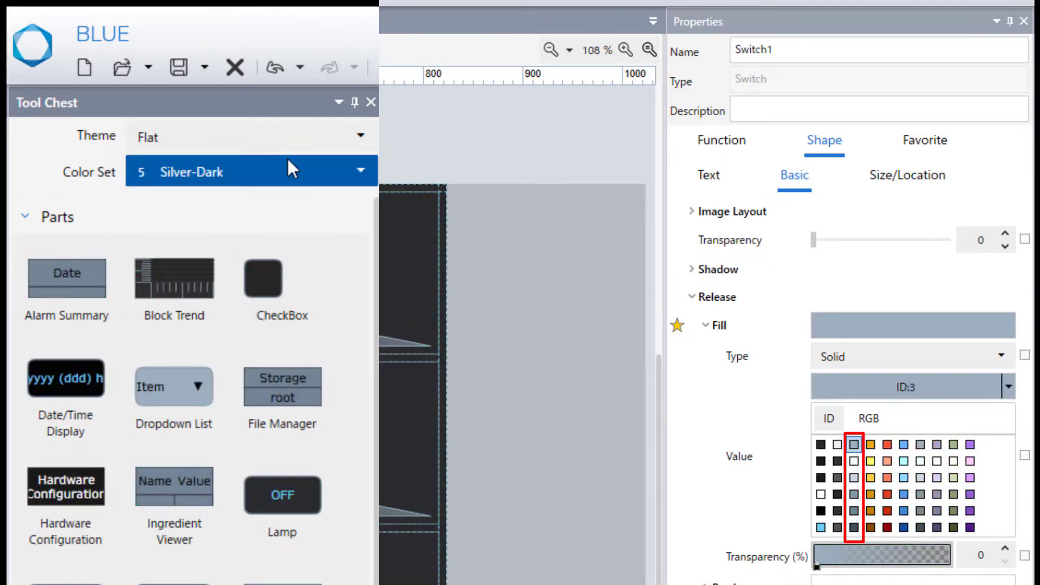
pyautogui.click(287, 162)
pyautogui.click(258, 222)
pyautogui.click(288, 177)
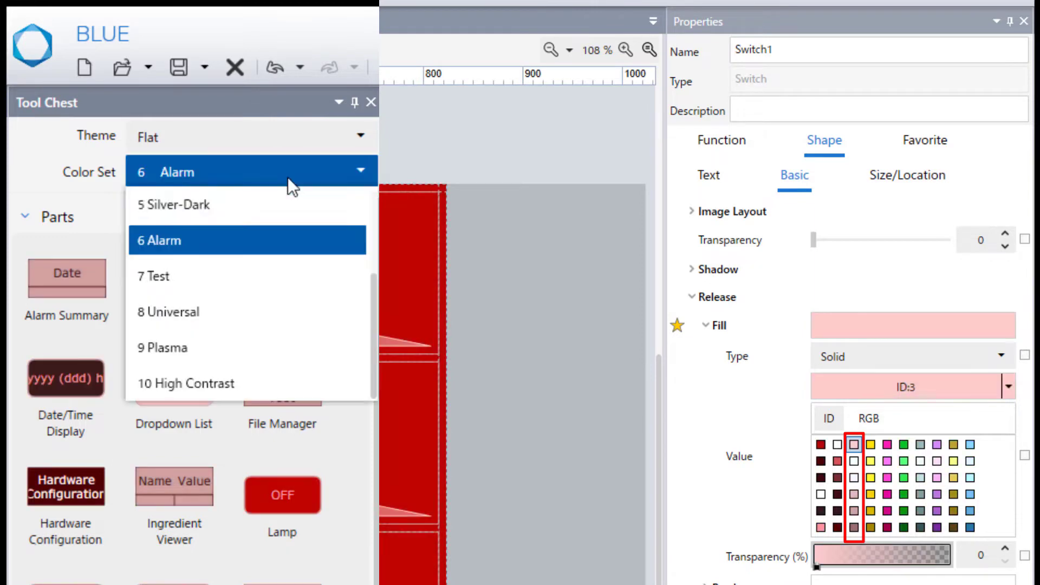
pyautogui.click(242, 275)
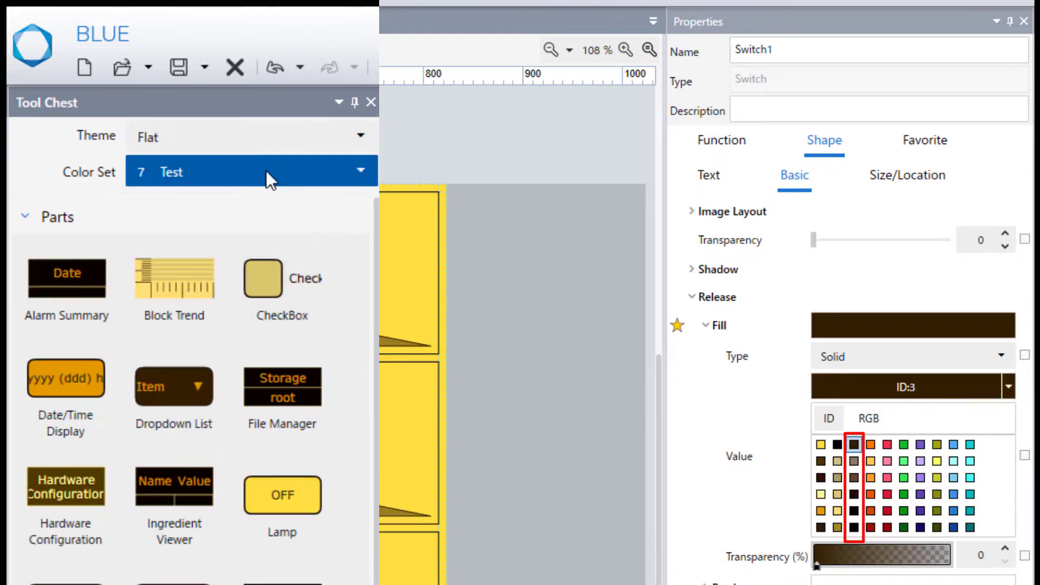
# Continue through 8 Universal and 9 Plasma, ending on 10 High Contrast.
pyautogui.click(266, 170)
pyautogui.click(228, 313)
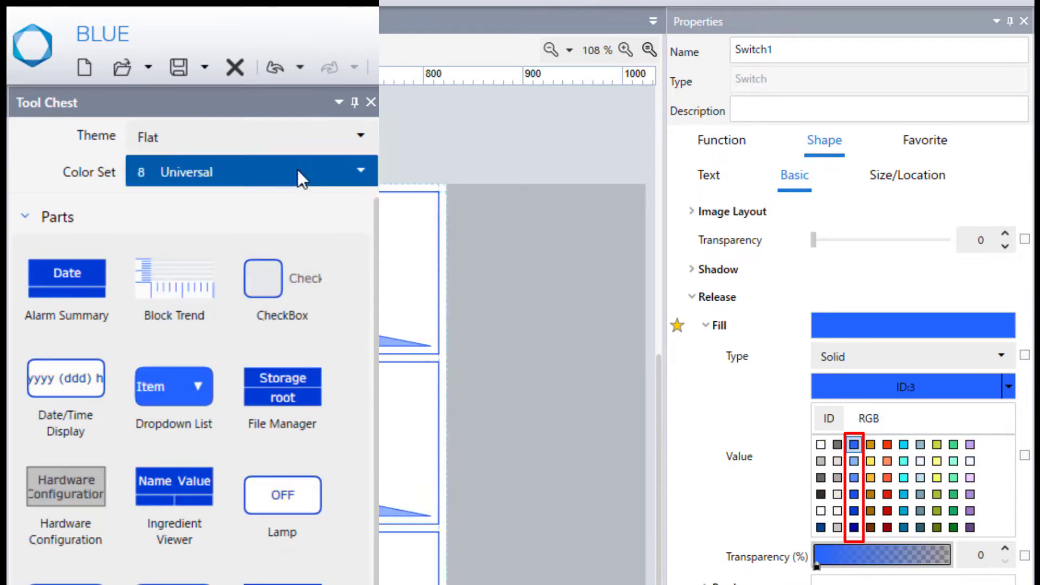
pyautogui.click(297, 170)
pyautogui.click(225, 347)
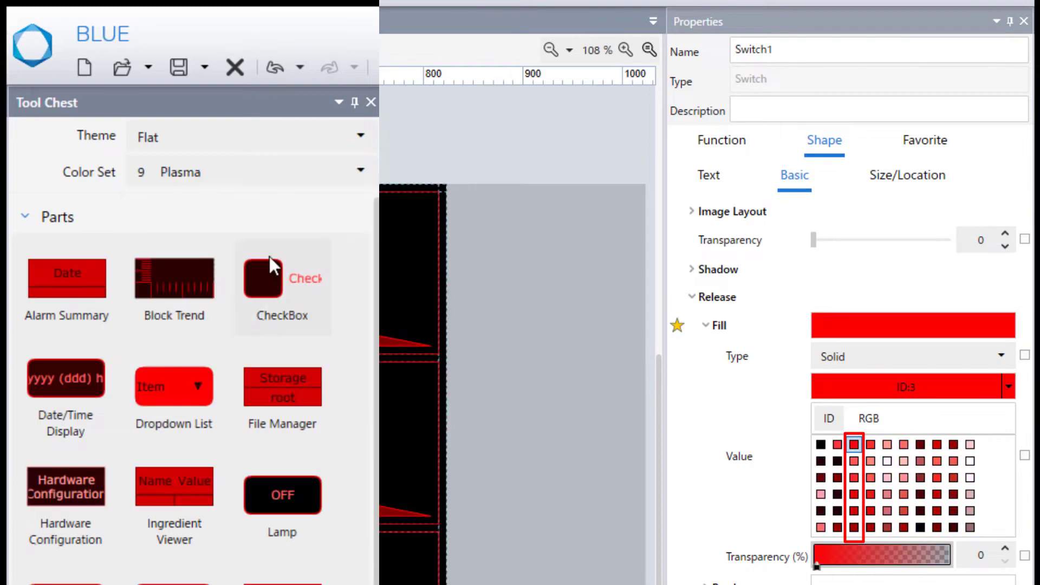
pyautogui.click(281, 177)
pyautogui.click(218, 385)
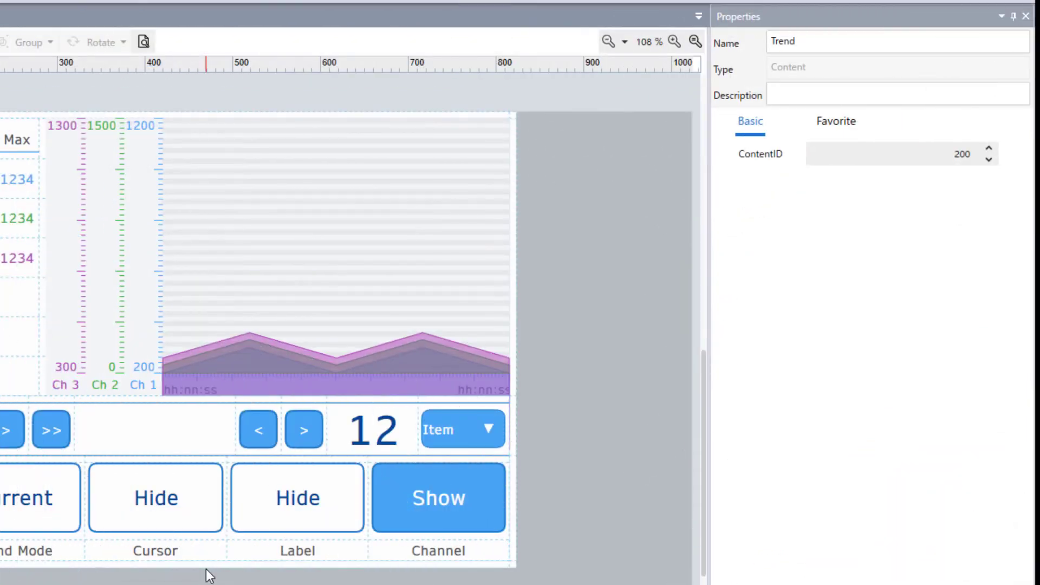
# Check Lamp7's fill (ID:1) and the Label text box's font colour (ID:2), then recheck Lamp7's fill.
pyautogui.click(332, 482)
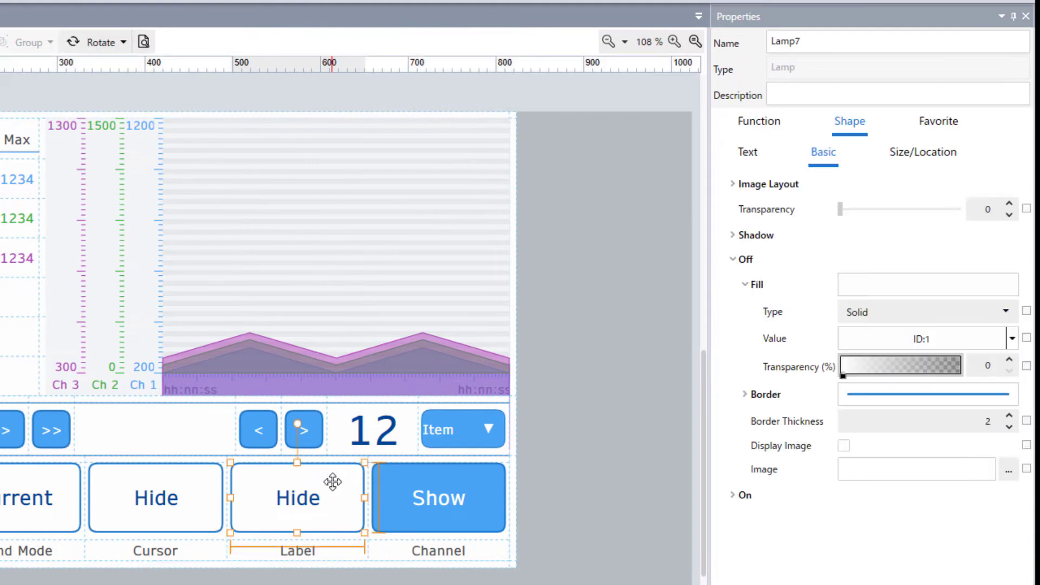
pyautogui.click(1012, 339)
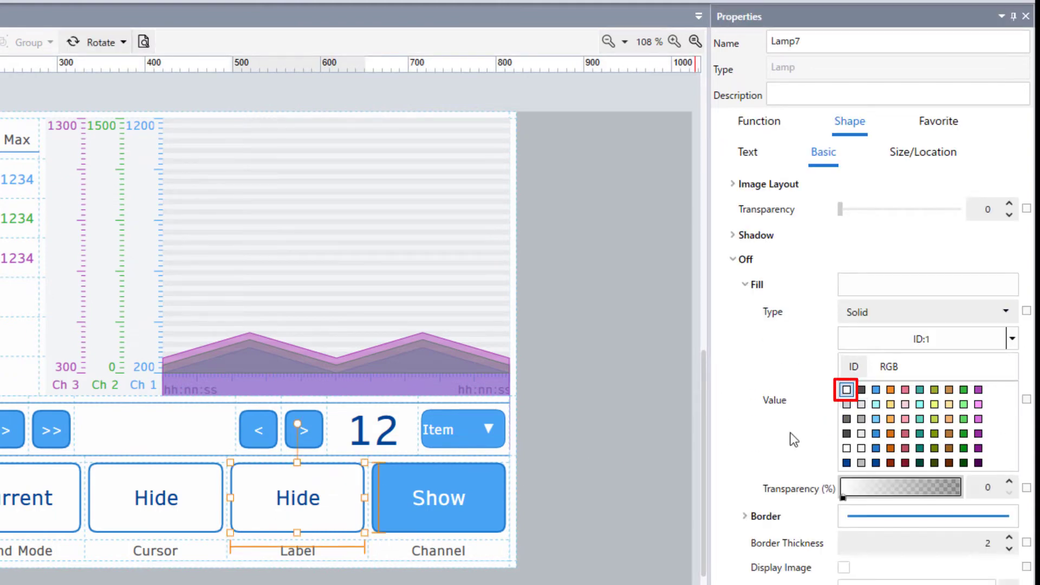
pyautogui.click(294, 553)
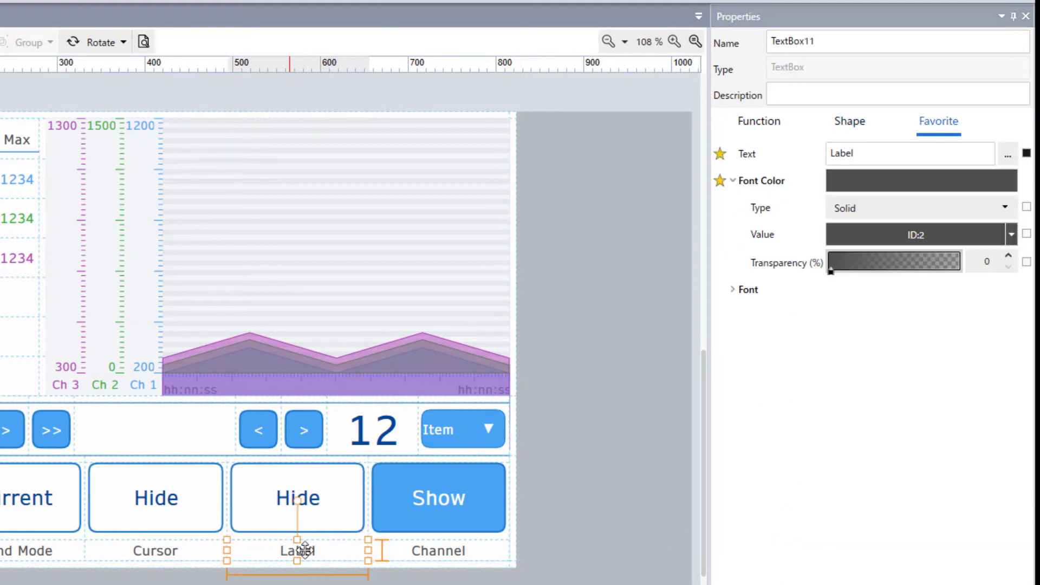
pyautogui.click(1011, 236)
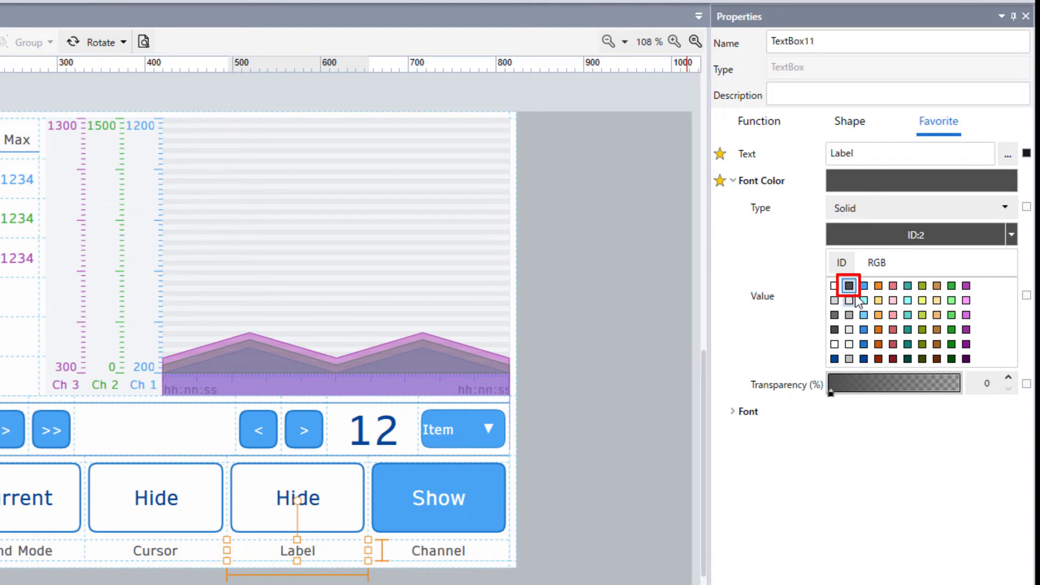
pyautogui.click(347, 482)
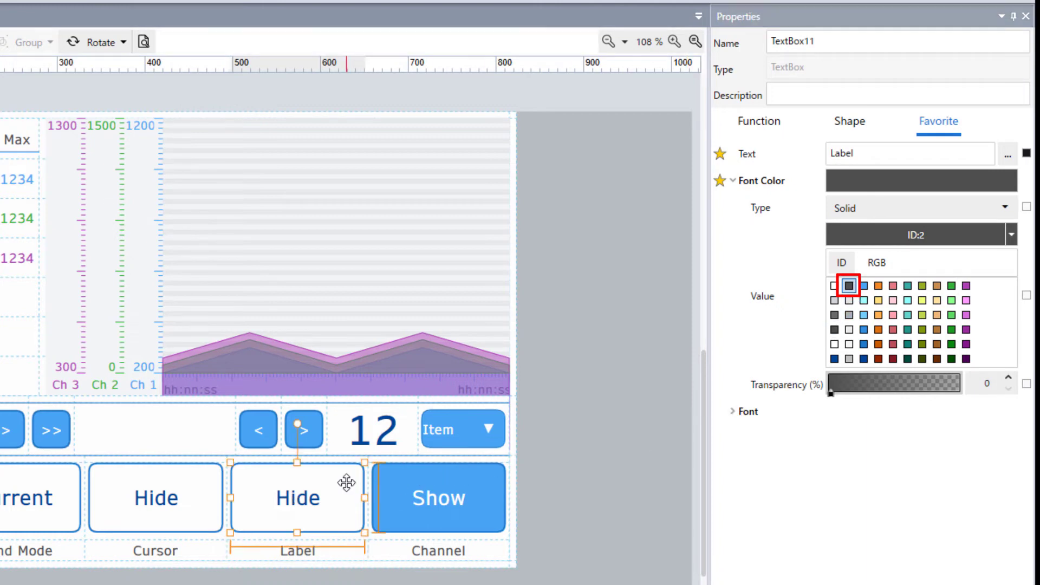
pyautogui.click(1011, 340)
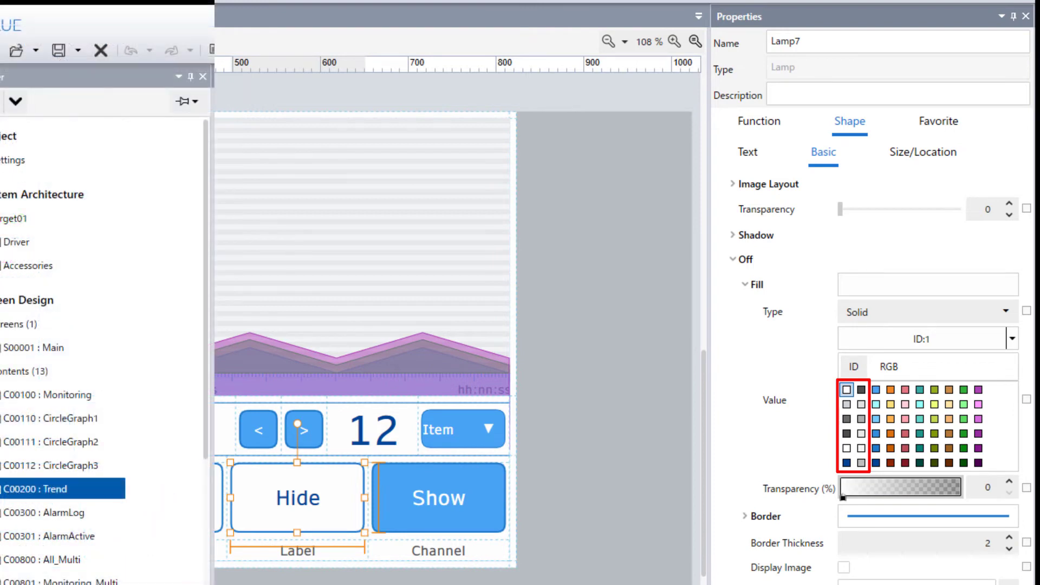
# Step the project through colour sets Blue-Dark, Blue-Light, Green-Light, Green-Simple and Silver-Dark.
pyautogui.click(142, 129)
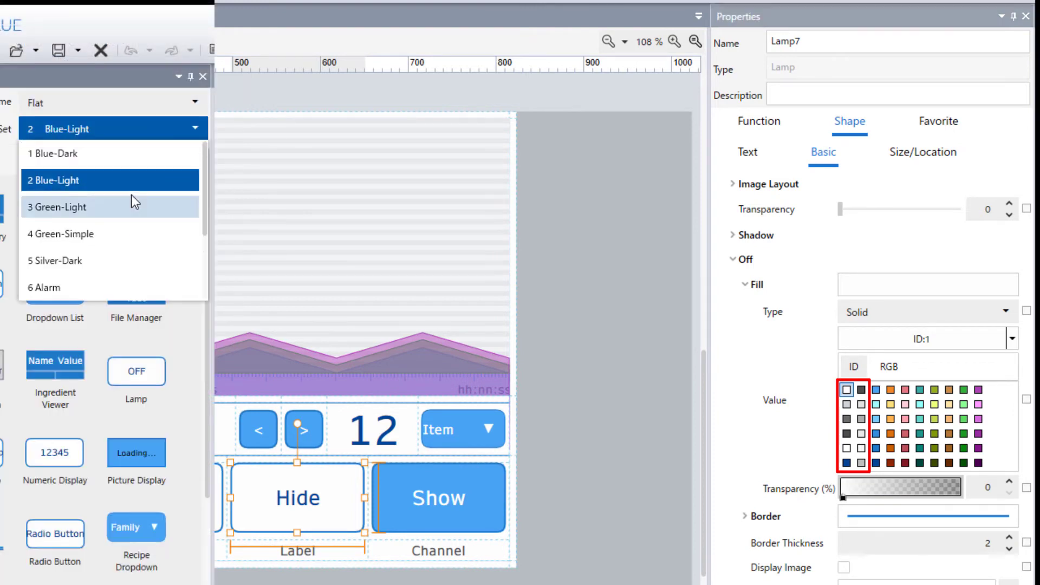
pyautogui.click(126, 154)
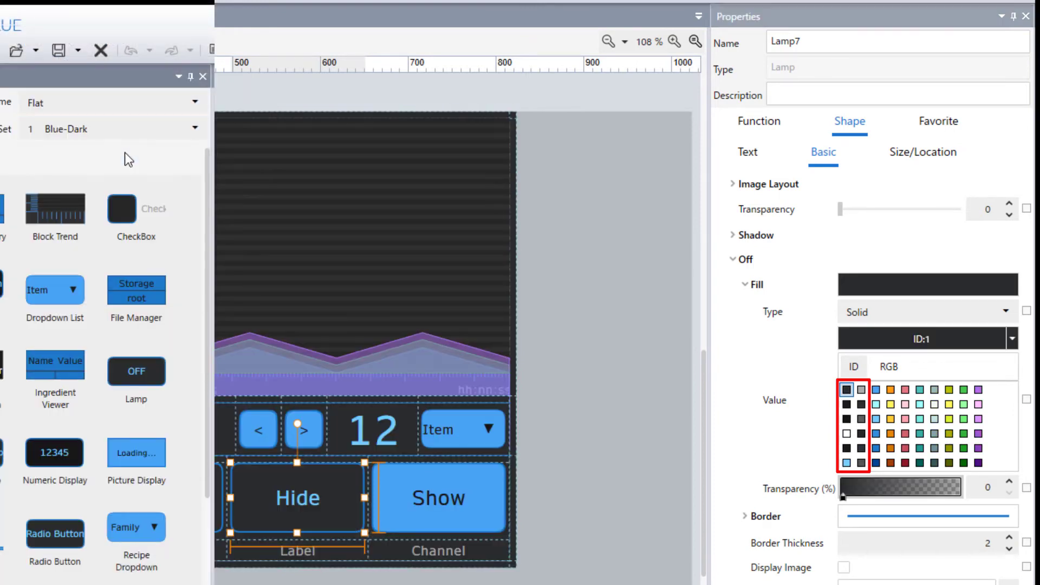
pyautogui.click(113, 125)
pyautogui.click(95, 179)
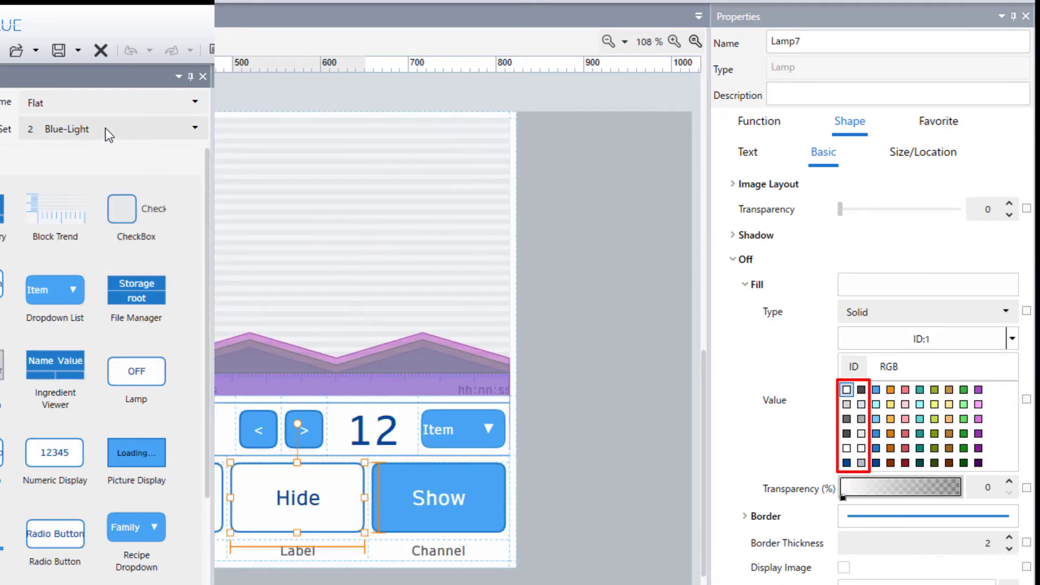
pyautogui.click(105, 128)
pyautogui.click(95, 180)
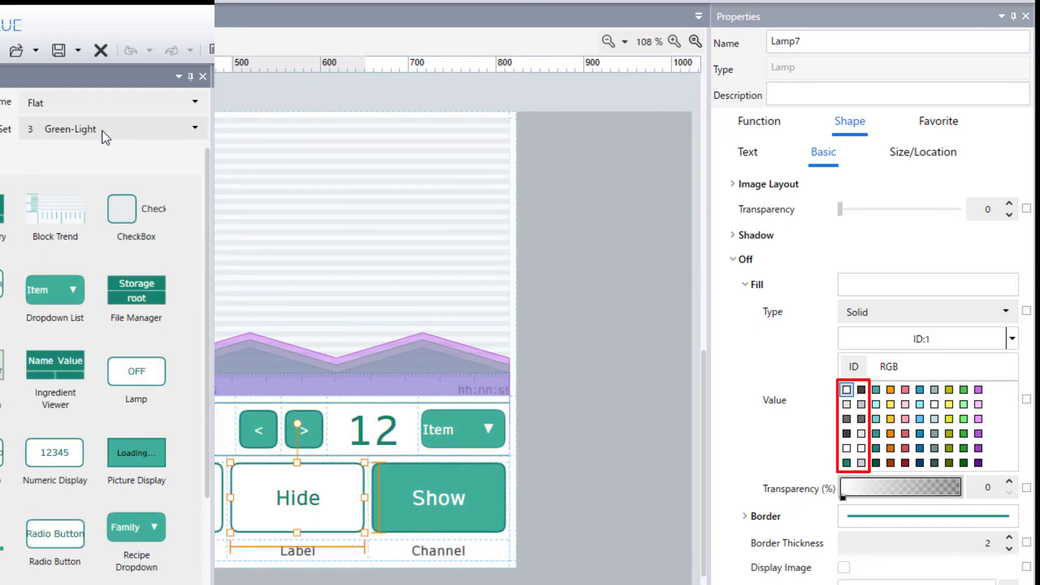
pyautogui.click(101, 131)
pyautogui.click(92, 184)
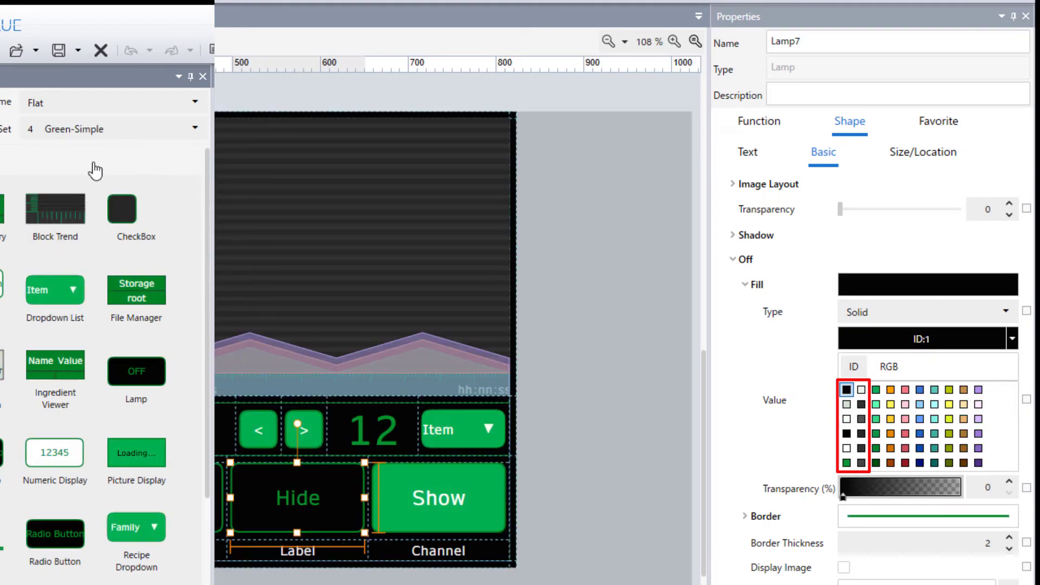
pyautogui.click(96, 131)
pyautogui.click(87, 180)
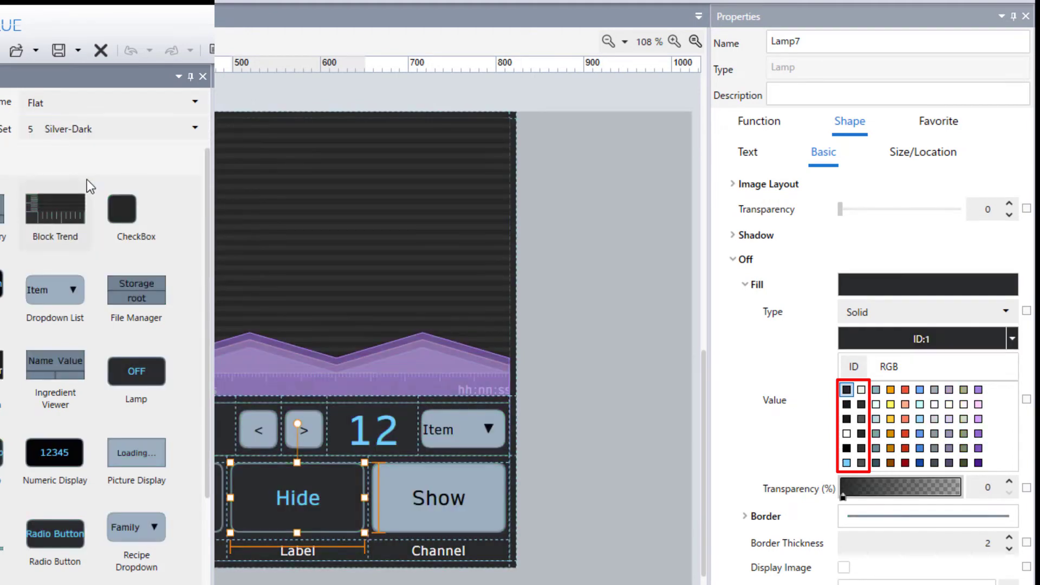
# Continue through Alarm, Test, Universal and Plasma, finishing on High Contrast.
pyautogui.click(92, 131)
pyautogui.click(80, 179)
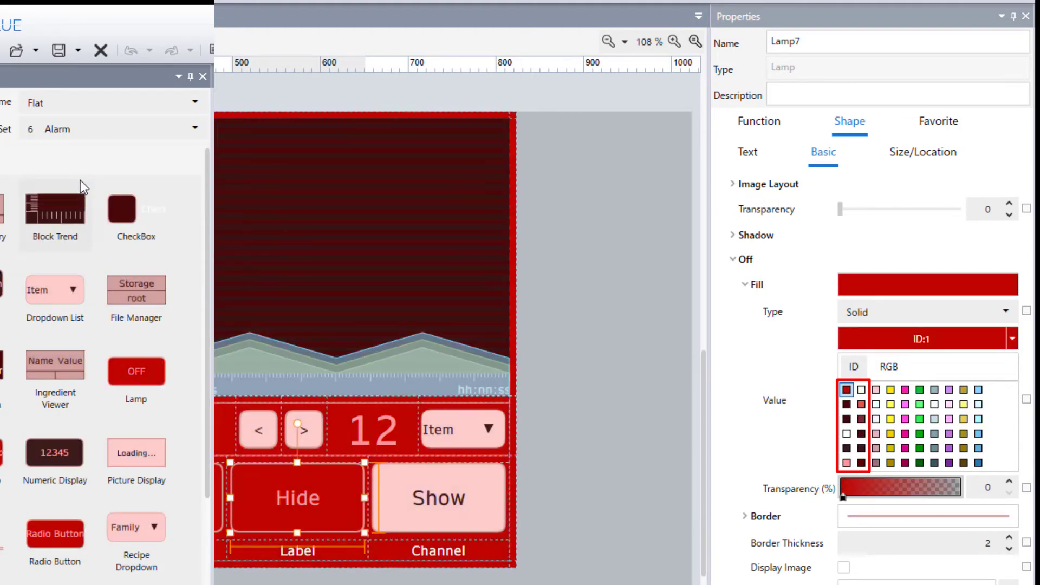
pyautogui.click(93, 128)
pyautogui.click(77, 206)
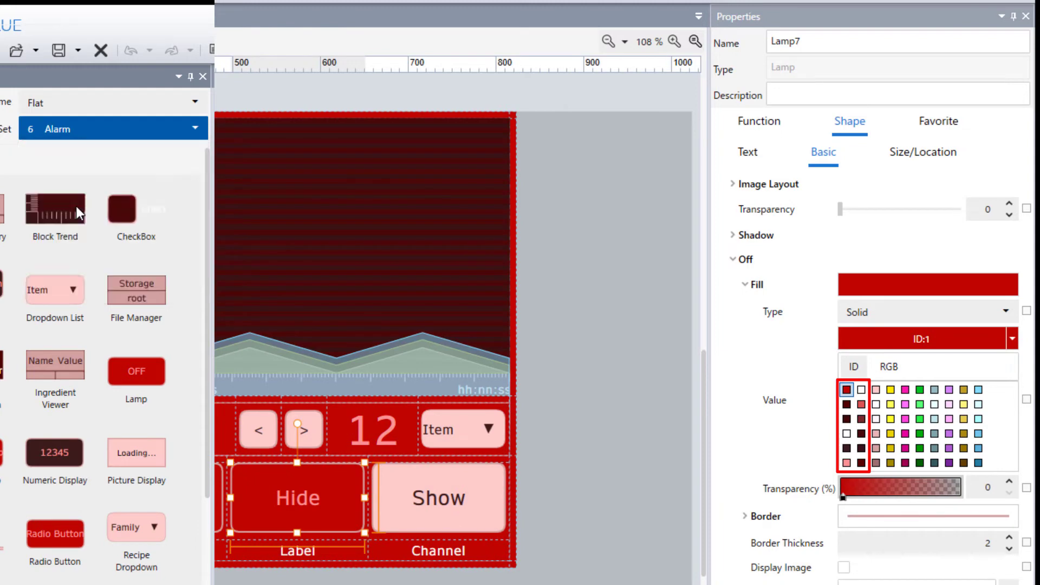
pyautogui.click(100, 132)
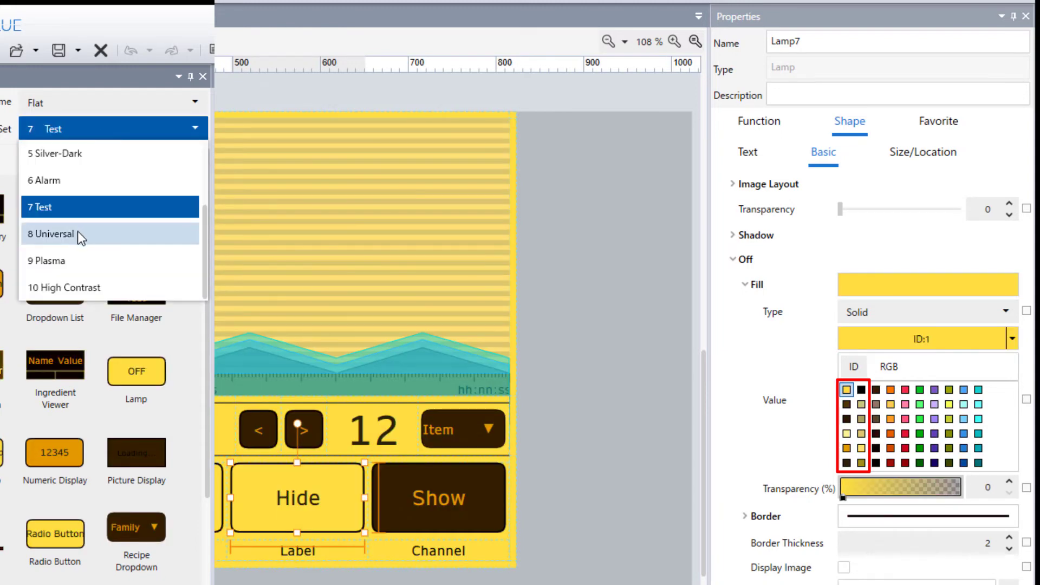
pyautogui.click(77, 231)
pyautogui.click(99, 126)
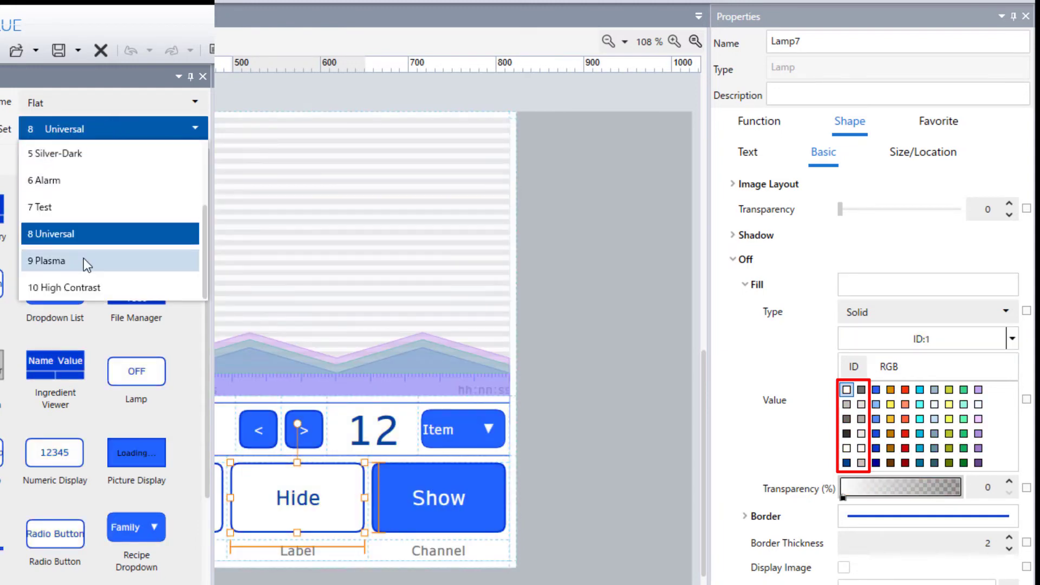
pyautogui.click(84, 258)
pyautogui.click(100, 126)
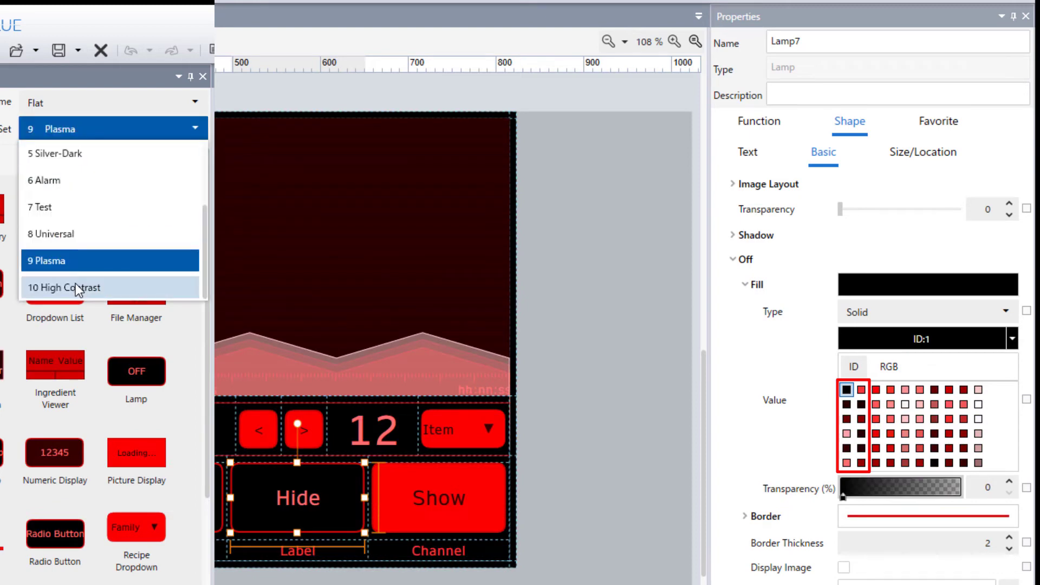
pyautogui.click(76, 285)
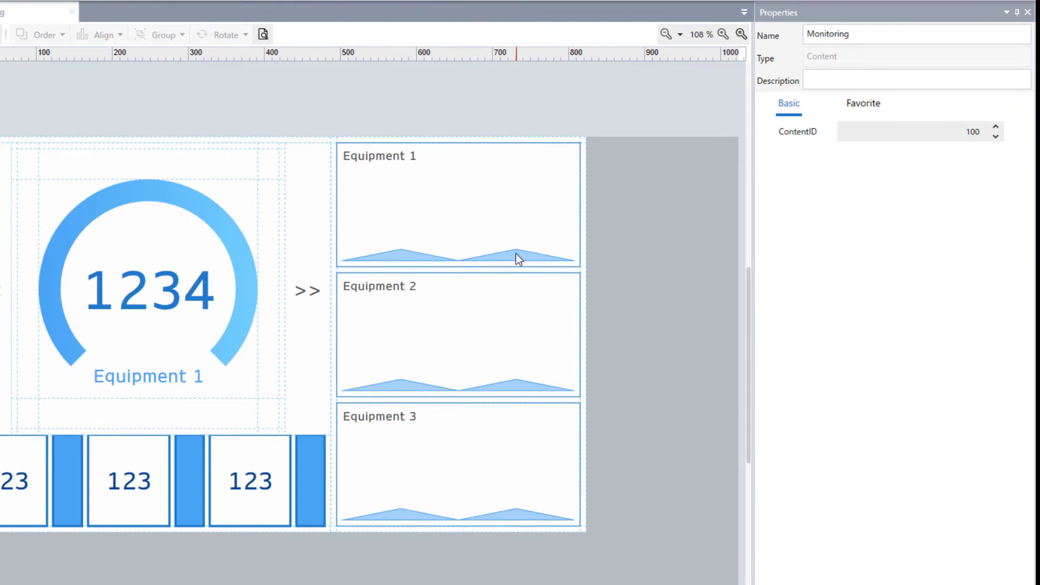
# Set the Equipment 1 trend graph's Channel 1 stroke and fill to teal colour ID:6.
pyautogui.click(515, 255)
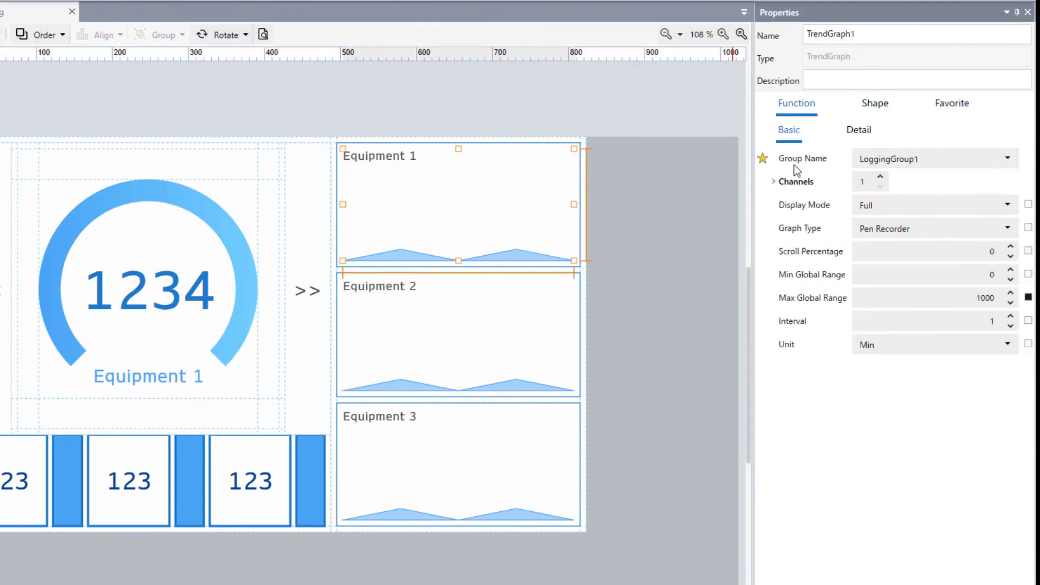
pyautogui.click(775, 182)
pyautogui.click(784, 205)
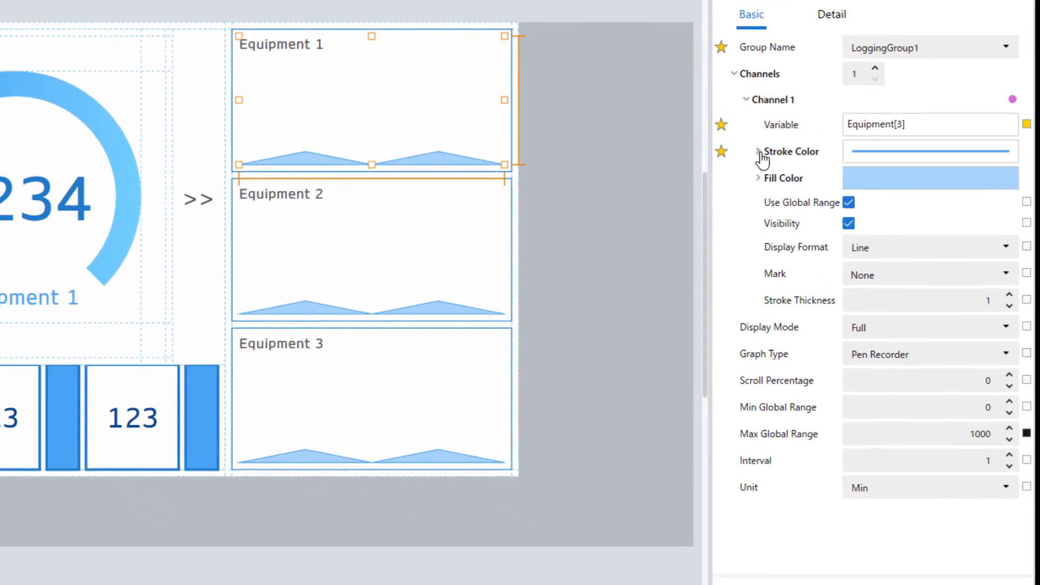
pyautogui.click(795, 248)
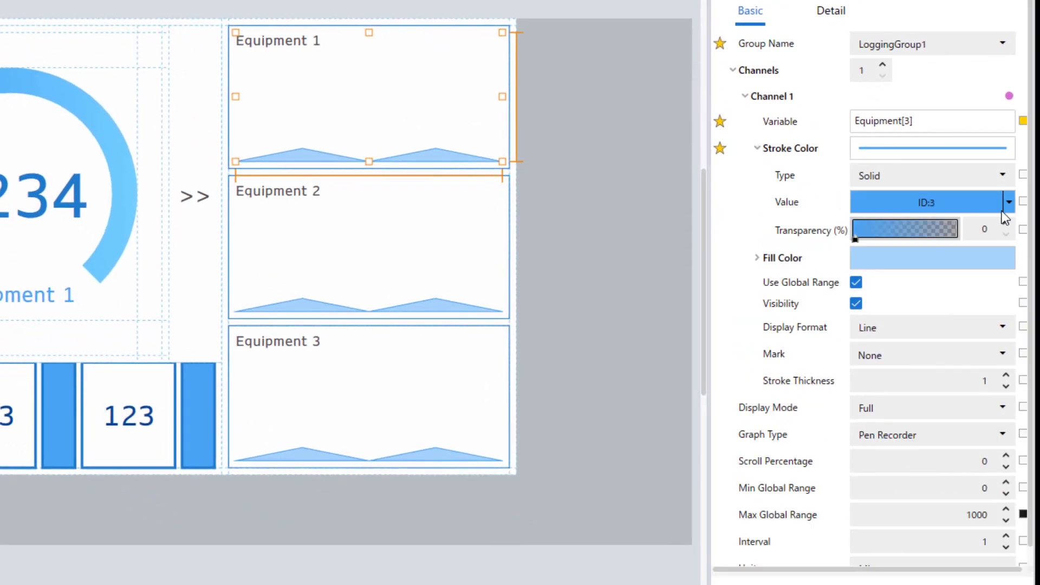
pyautogui.click(1009, 201)
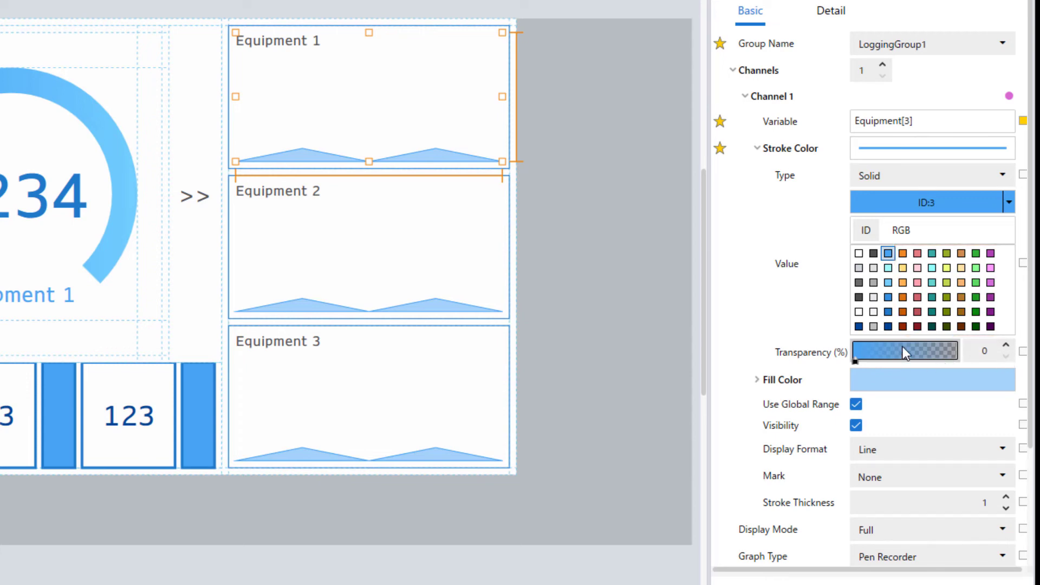
pyautogui.click(932, 253)
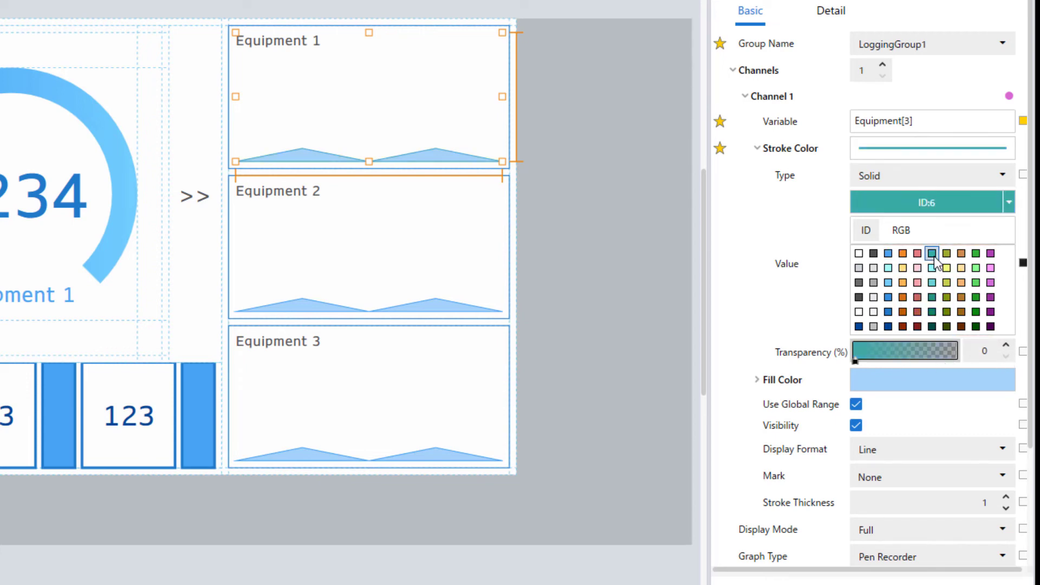
pyautogui.click(777, 379)
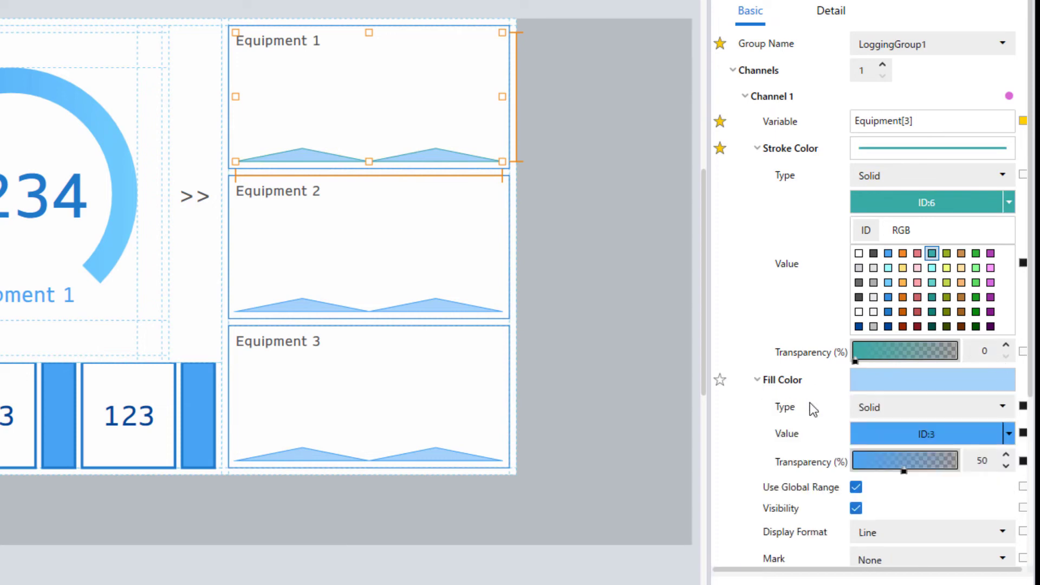
pyautogui.click(1009, 433)
pyautogui.click(932, 484)
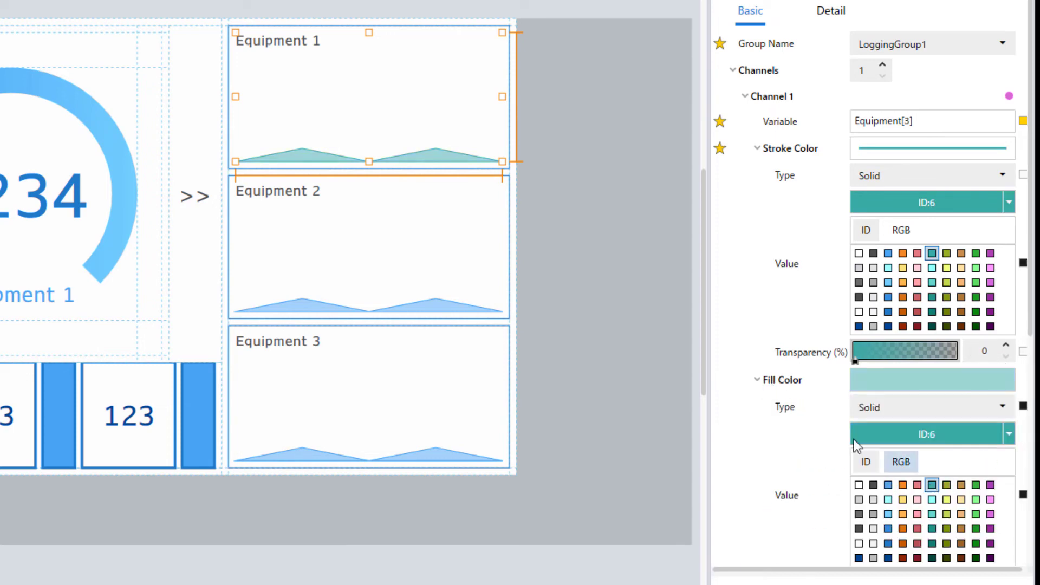
# Set the Equipment 2 trend graph's stroke and fill to green colour ID:9.
pyautogui.click(441, 308)
pyautogui.click(1009, 202)
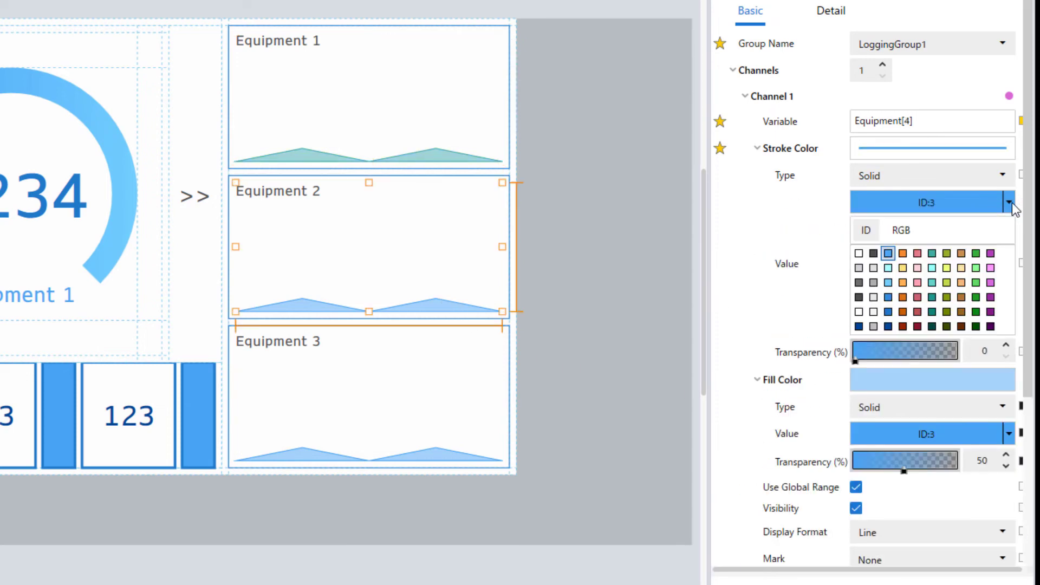
pyautogui.click(975, 253)
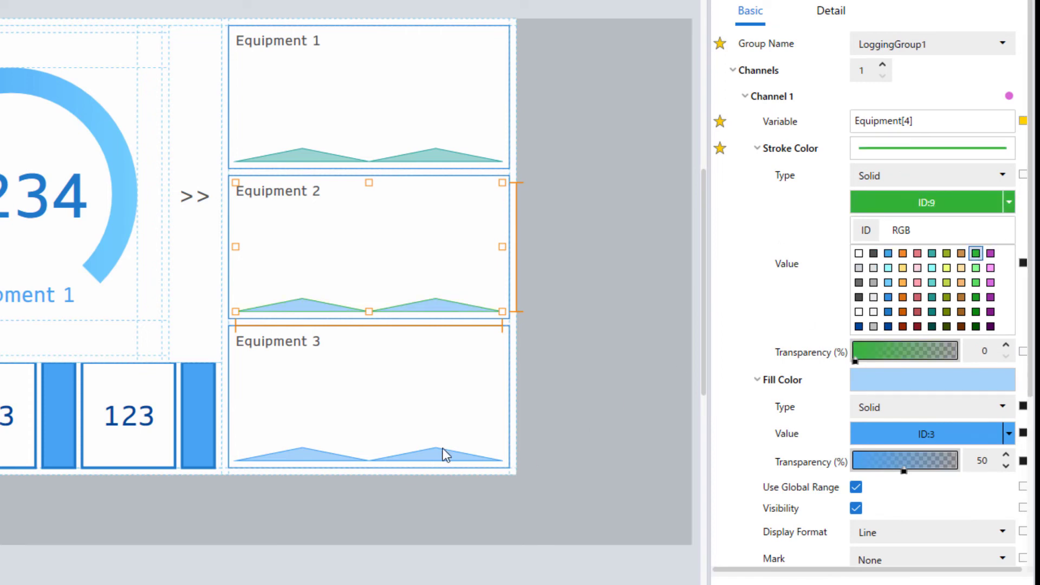
pyautogui.click(1007, 433)
pyautogui.click(975, 484)
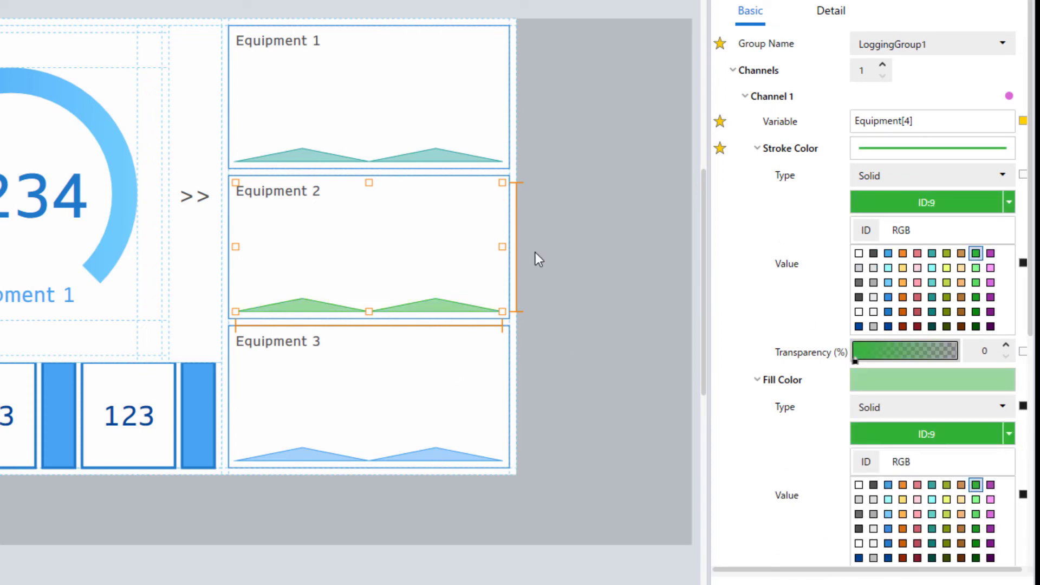
# Set the Equipment 3 trend graph's stroke and fill to purple colour ID:10, then deselect it.
pyautogui.click(441, 450)
pyautogui.click(1009, 203)
pyautogui.click(990, 254)
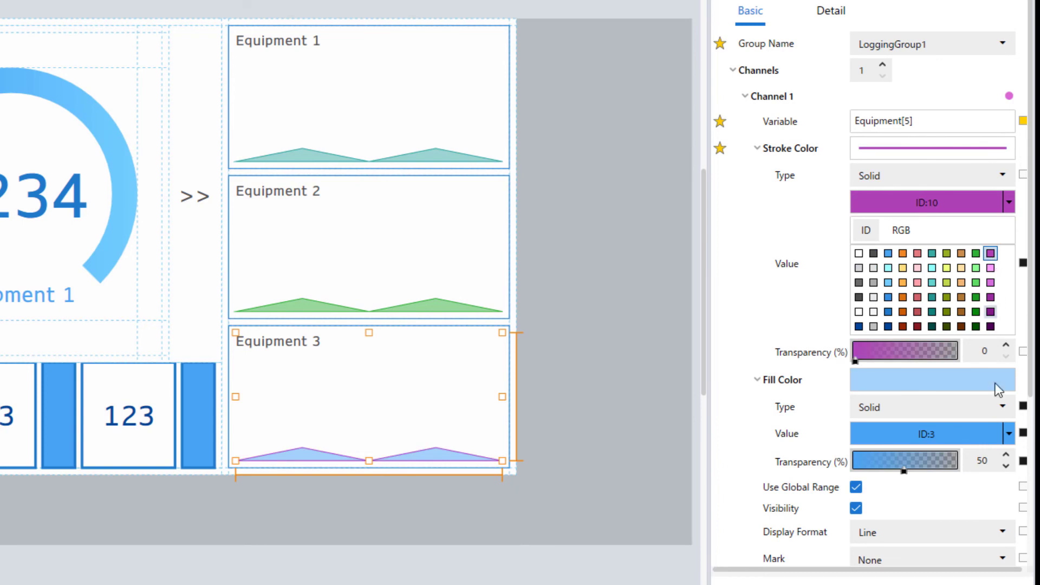
pyautogui.click(1008, 434)
pyautogui.click(990, 484)
pyautogui.click(635, 279)
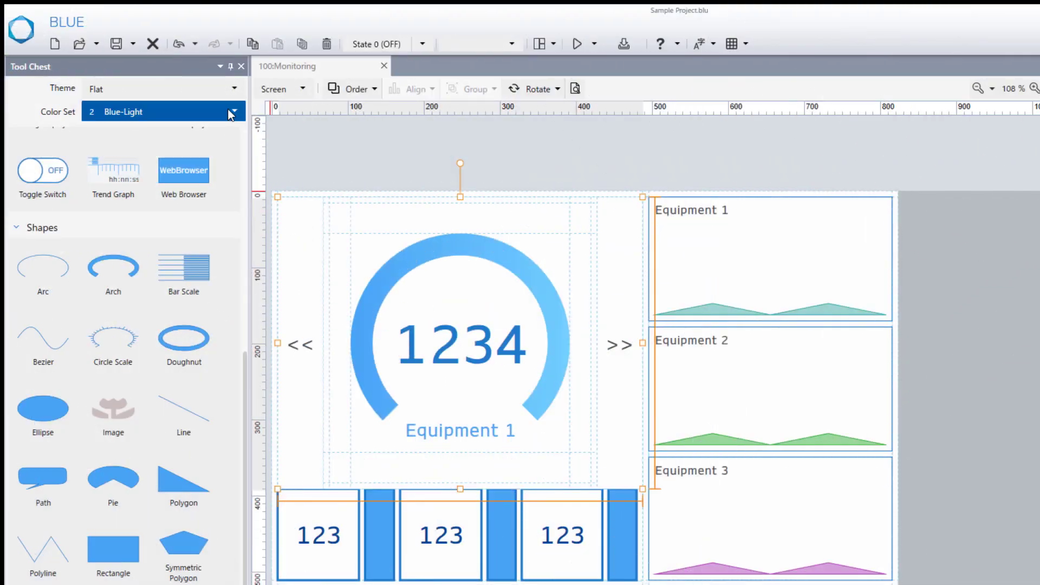
# Preview the Monitoring screen in Blue-Dark, Blue-Light, Green-Light, Green-Simple and Silver-Dark colour sets.
pyautogui.click(231, 112)
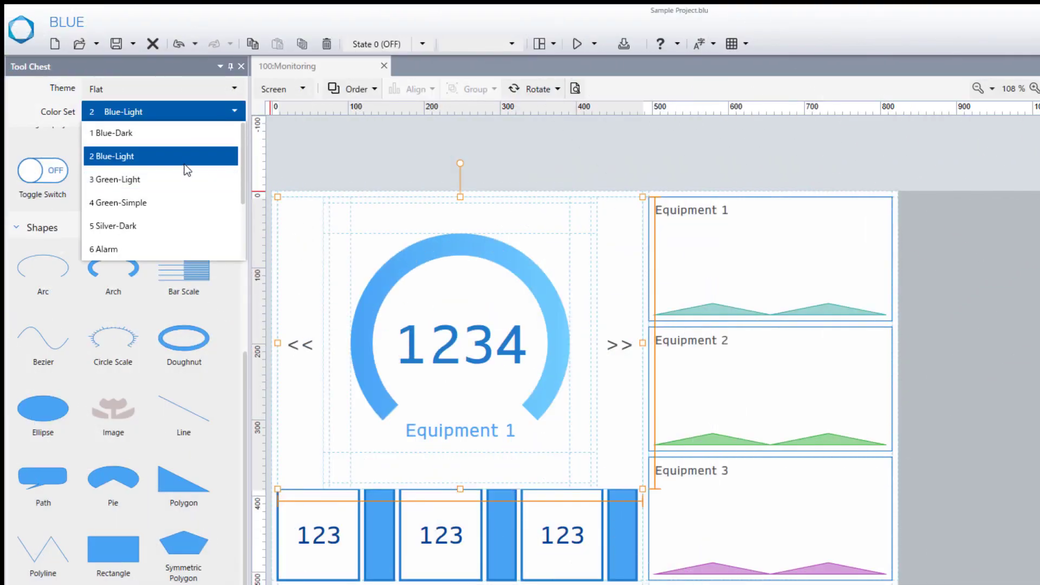
pyautogui.click(184, 140)
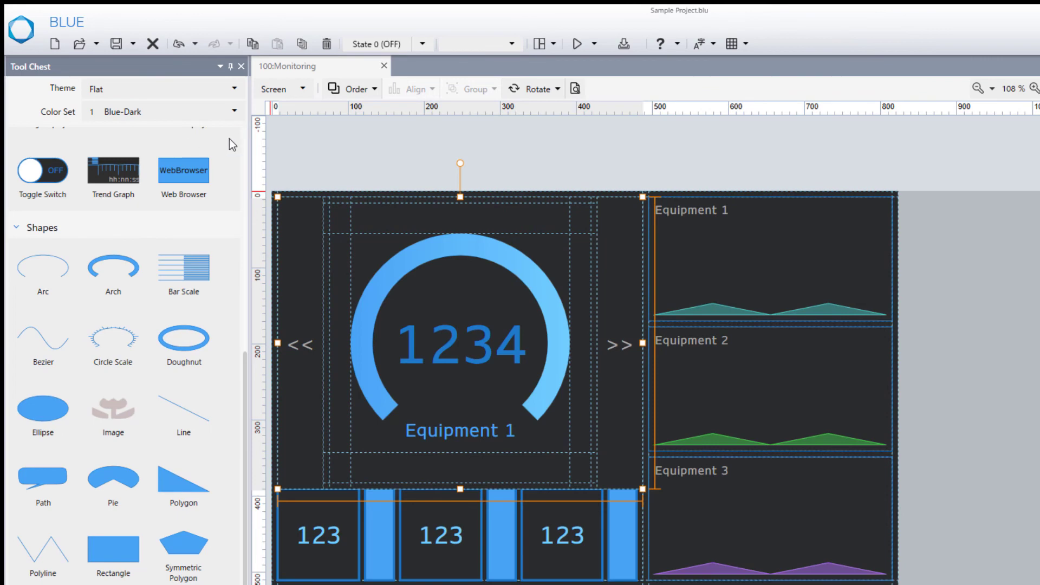
pyautogui.click(194, 112)
pyautogui.click(173, 160)
pyautogui.click(177, 120)
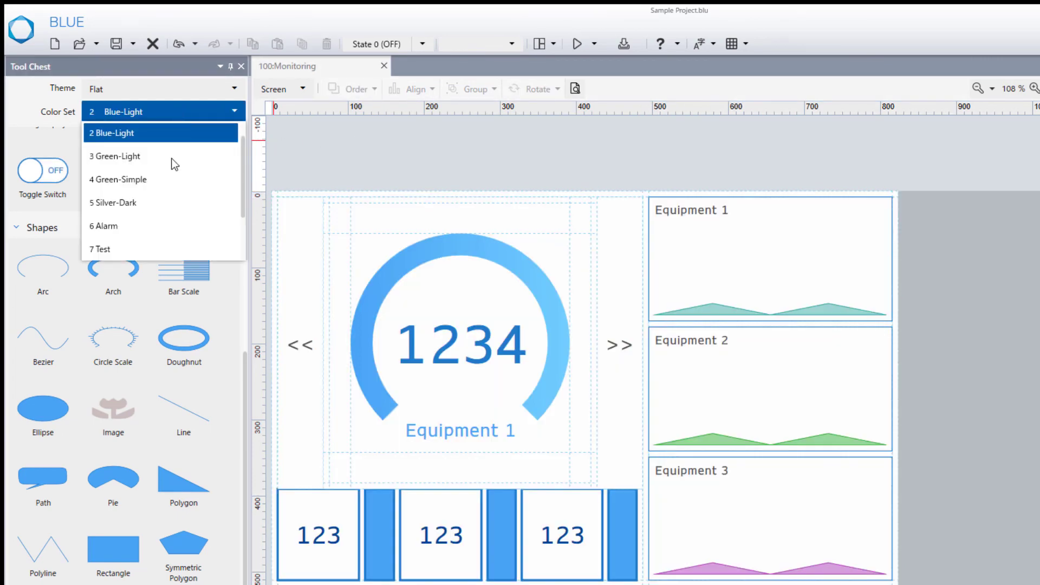
pyautogui.click(220, 163)
pyautogui.click(183, 121)
pyautogui.click(175, 163)
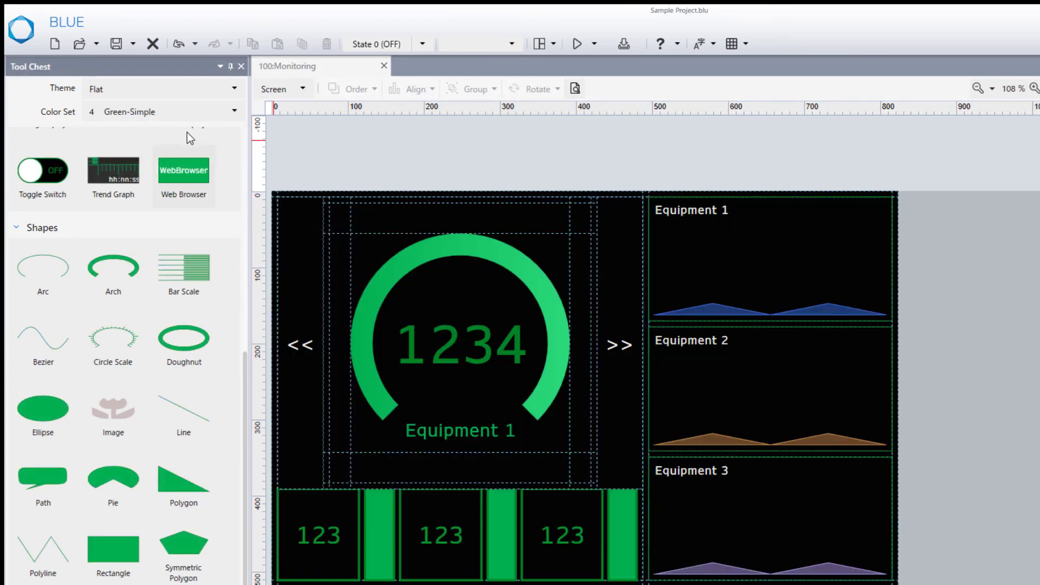
pyautogui.click(189, 114)
pyautogui.click(174, 157)
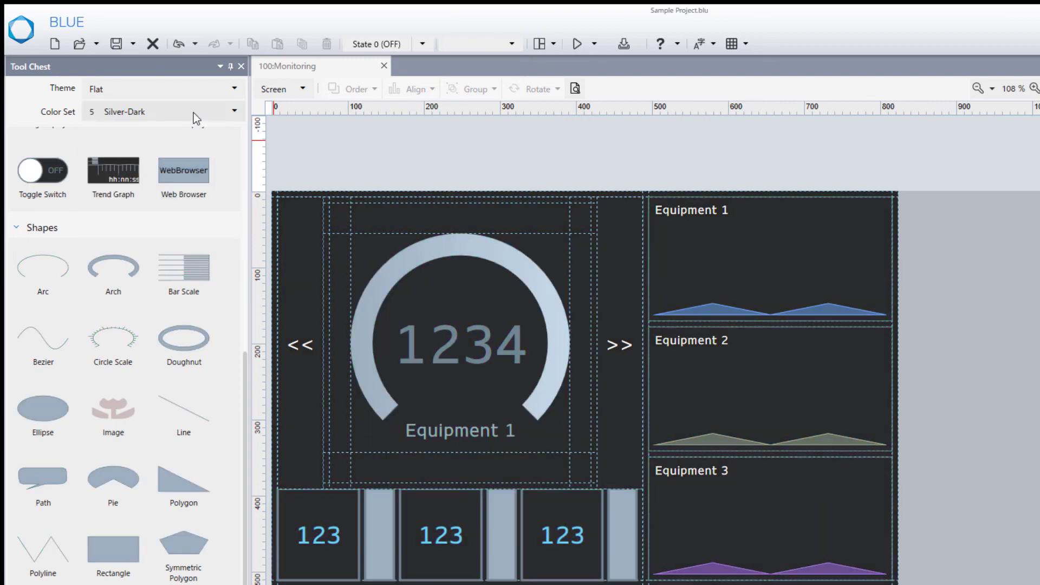
# Continue through the Alarm, Test and Universal colour sets, ending on Plasma.
pyautogui.click(193, 112)
pyautogui.click(171, 162)
pyautogui.click(194, 112)
pyautogui.click(185, 144)
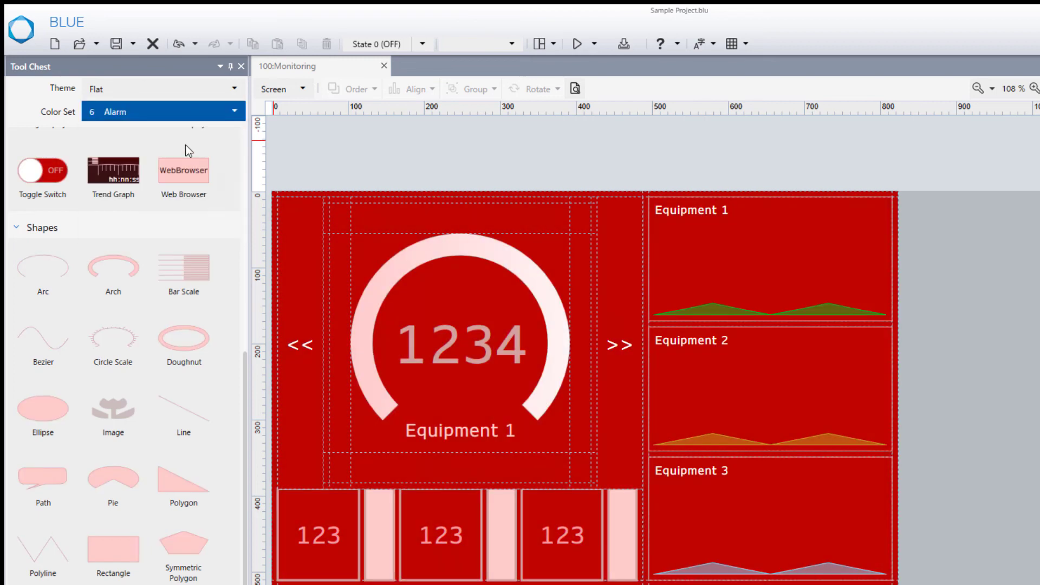
pyautogui.click(189, 112)
pyautogui.click(168, 201)
pyautogui.click(178, 112)
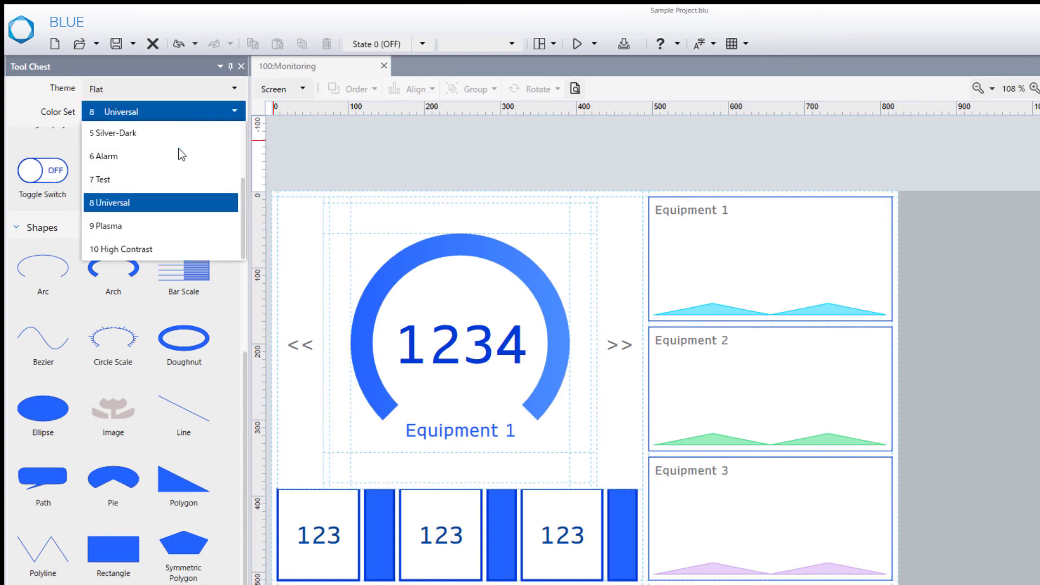
pyautogui.click(164, 226)
pyautogui.click(186, 110)
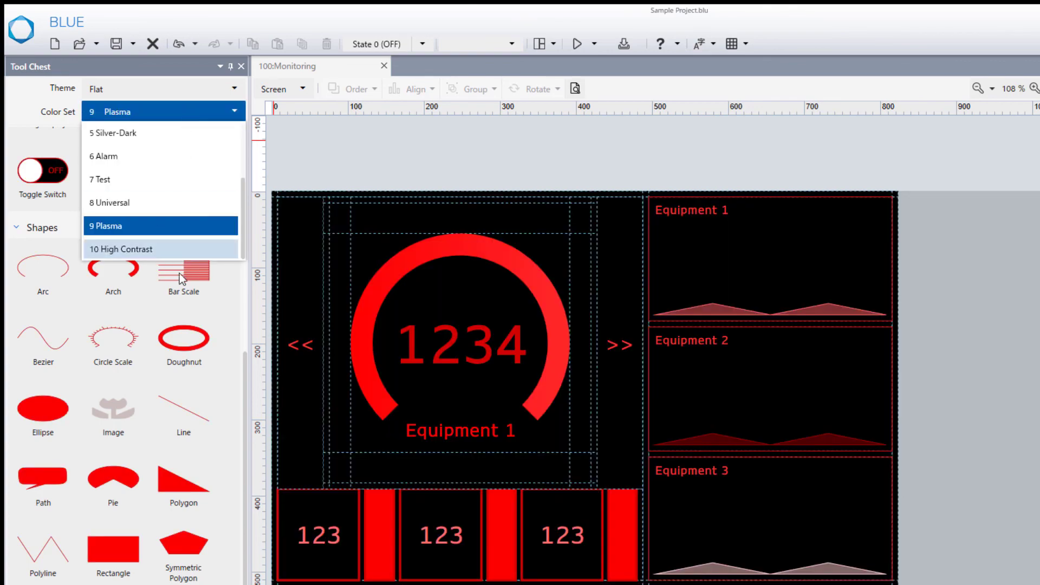